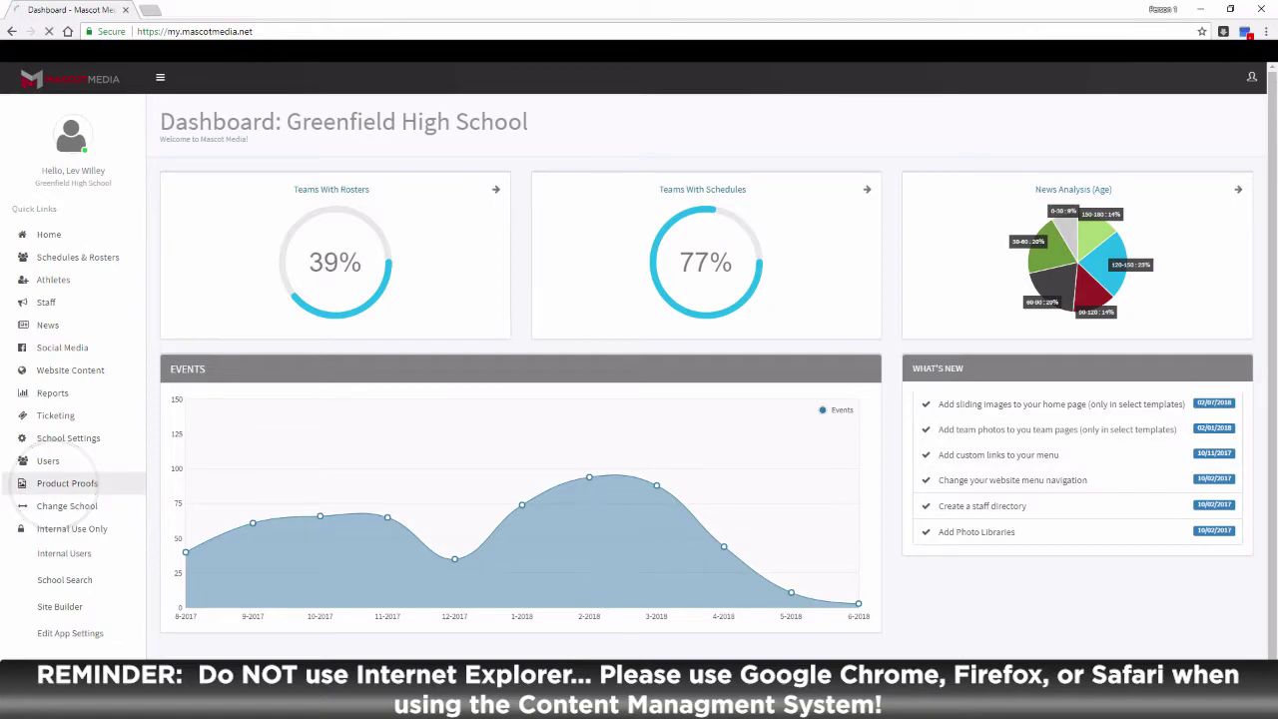
Step: Open the school's product proofs and look through the list of Fall 2018 products
click(67, 483)
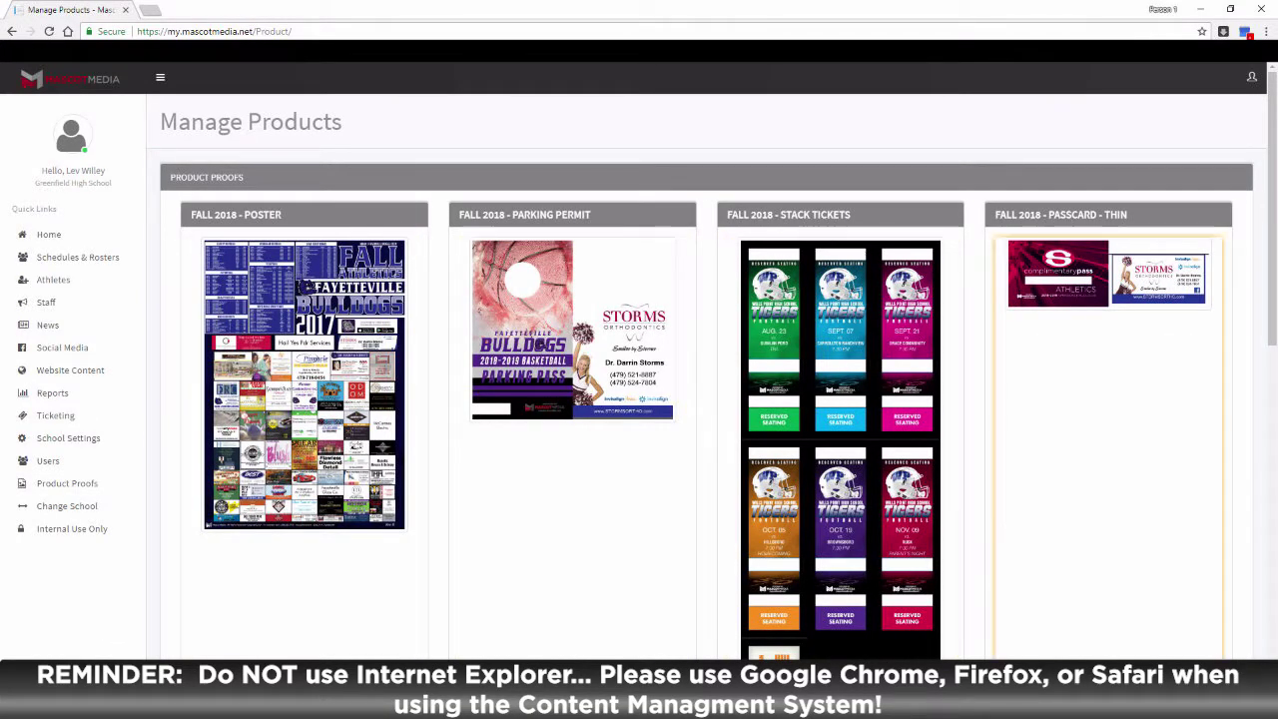
scroll(1108, 400, down, 1)
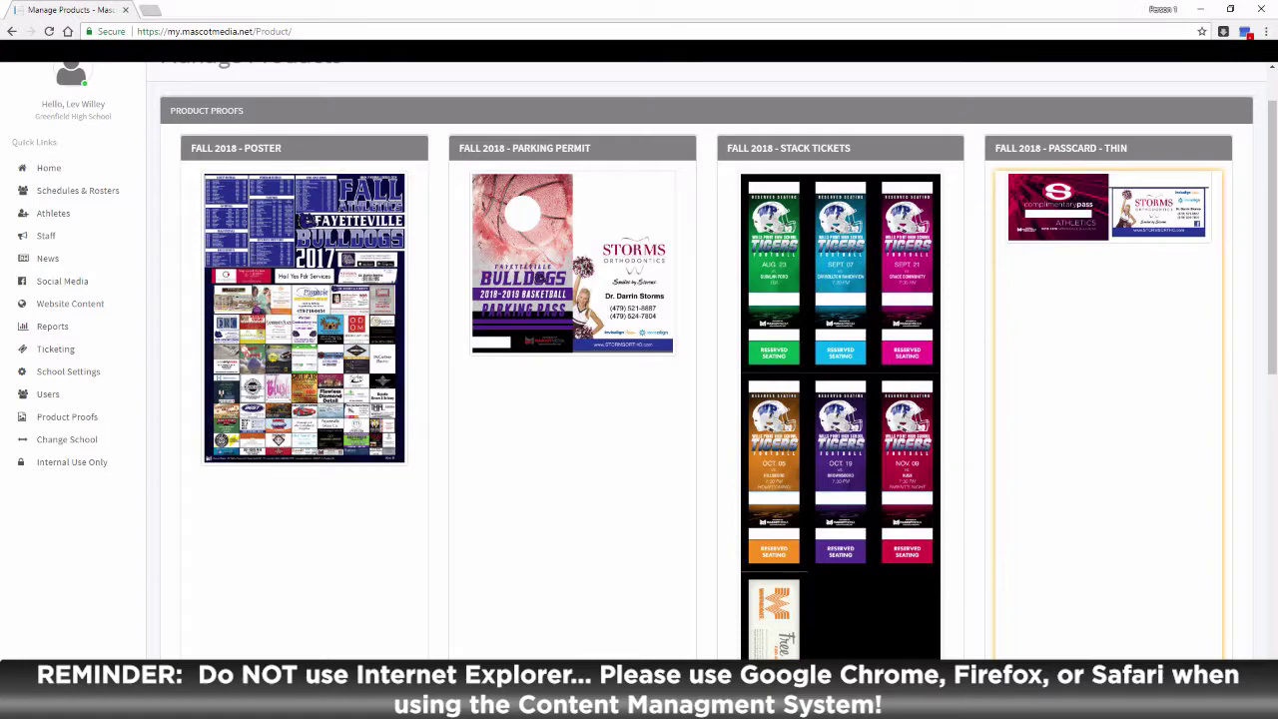
scroll(707, 359, up, 1)
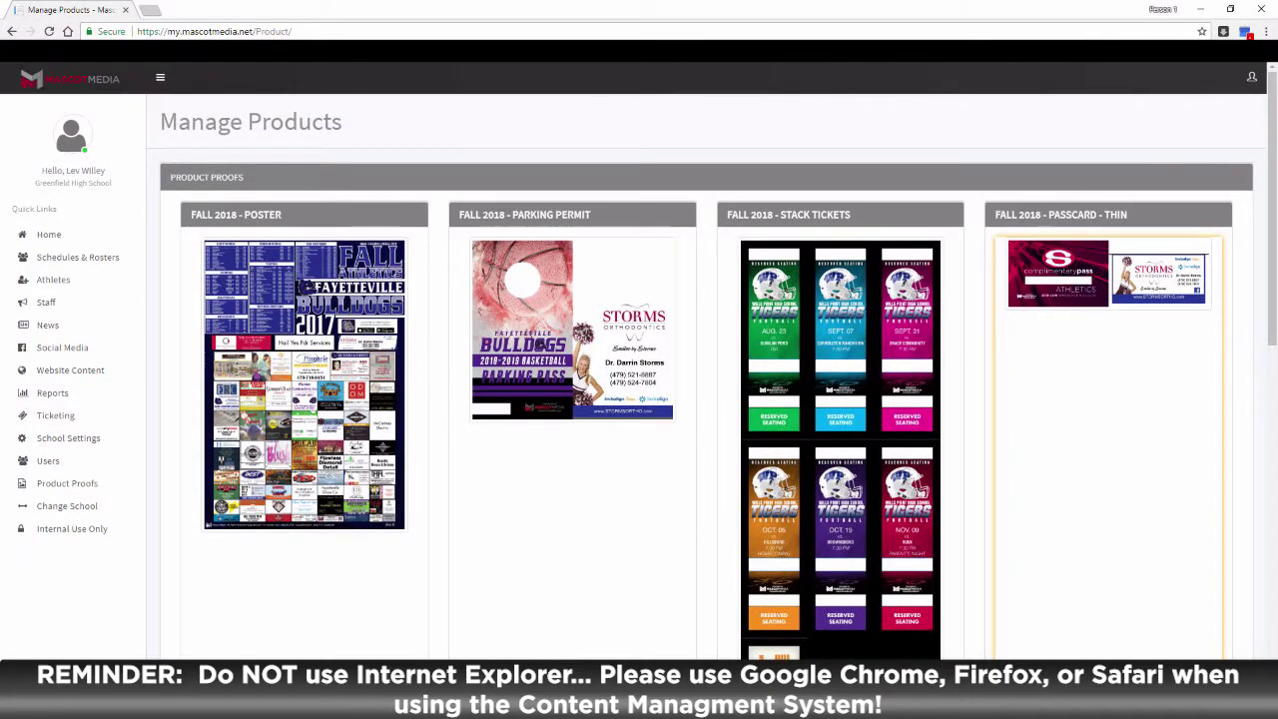
scroll(706, 360, down, 4)
scroll(707, 359, down, 5)
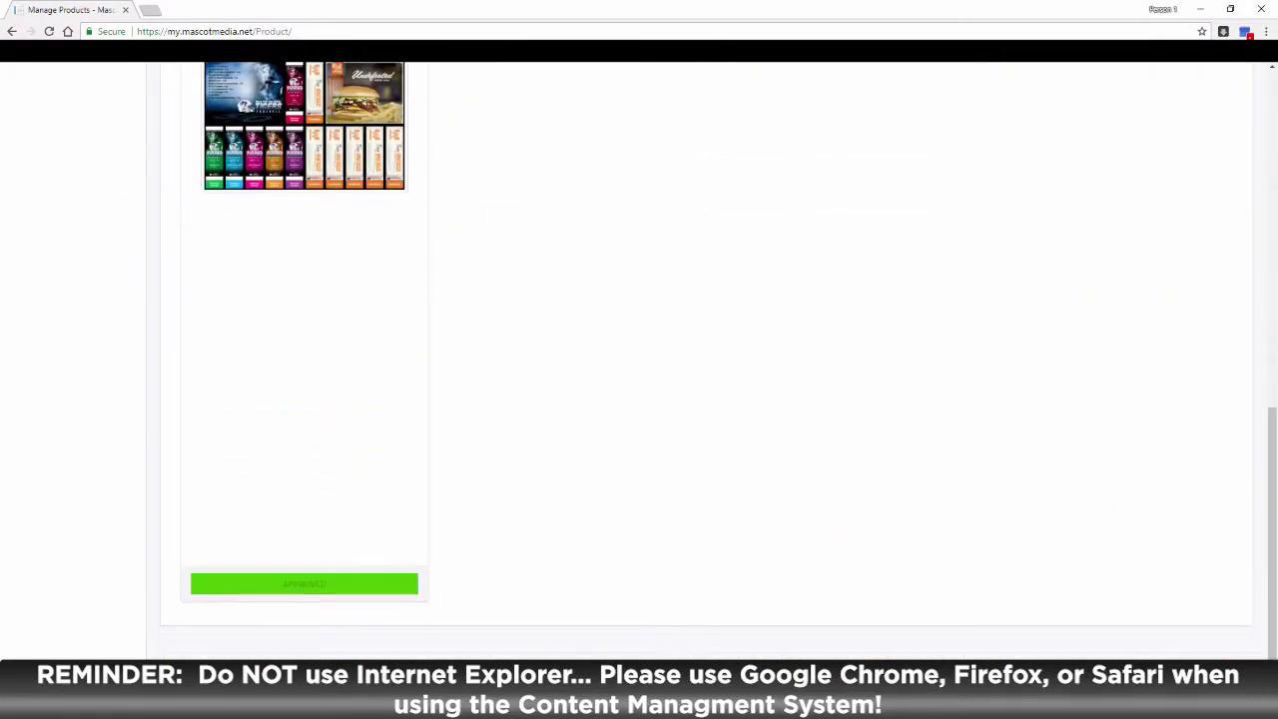
scroll(707, 359, up, 2)
scroll(707, 359, up, 5)
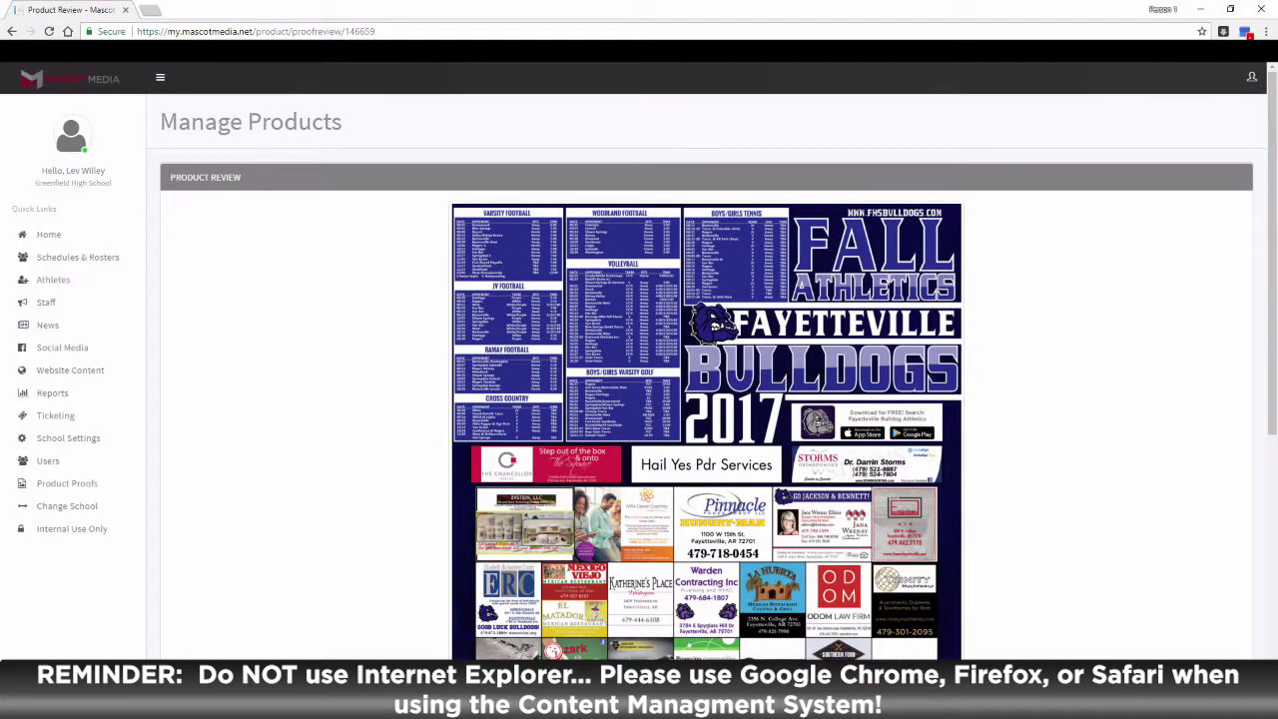
Step: Examine the Fall 2018 poster proof up close, including its schedules, advertisements, approval deadline and proof e-mail details
scroll(638, 400, down, 3)
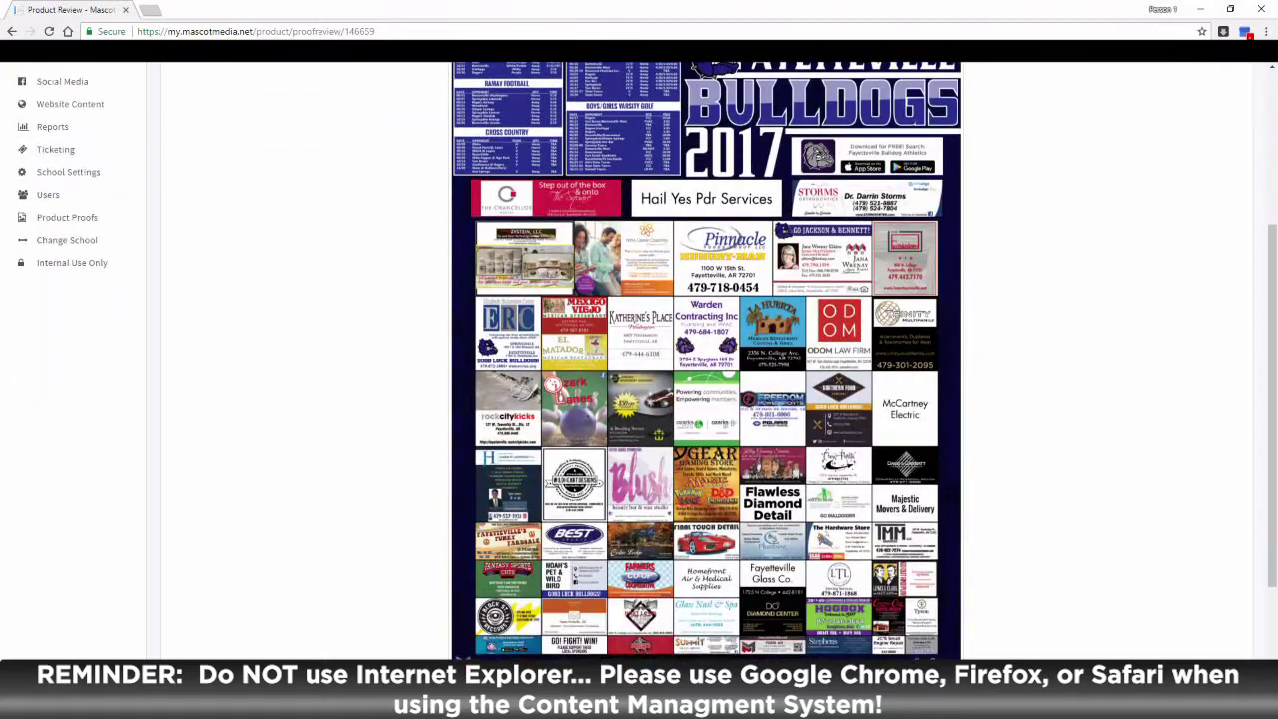
scroll(639, 399, up, 3)
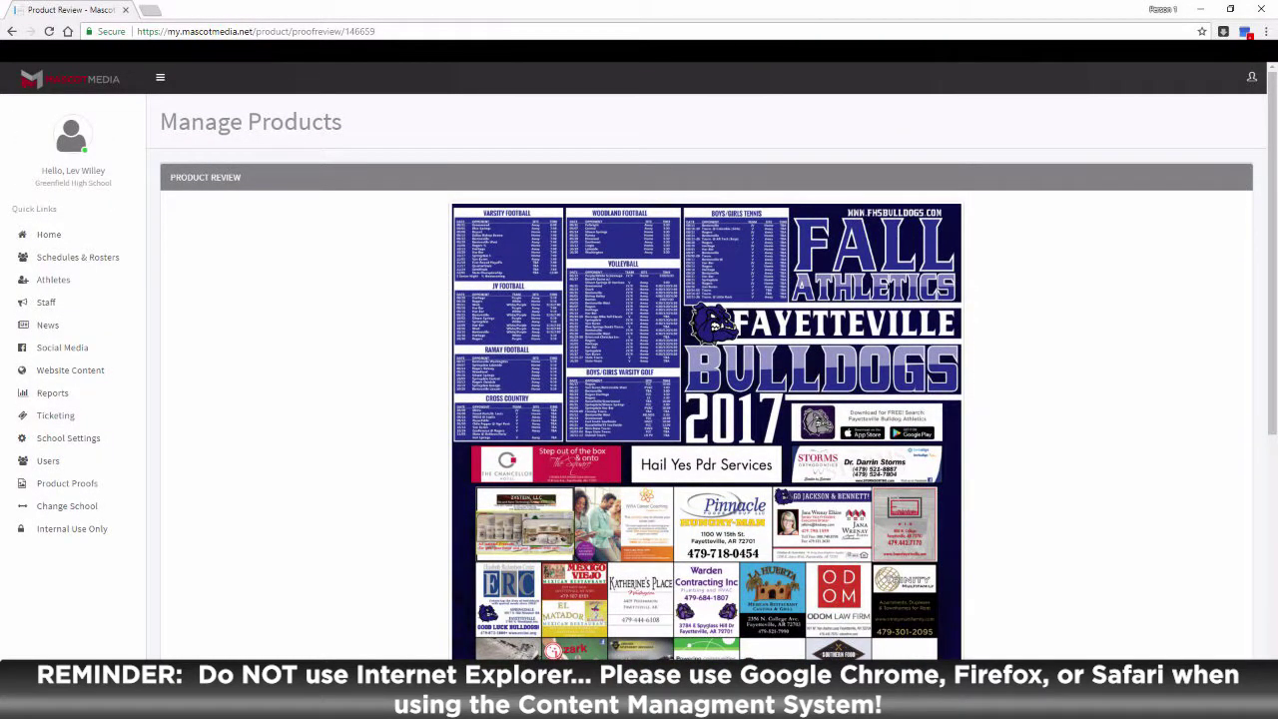
scroll(639, 399, down, 3)
scroll(638, 399, up, 1)
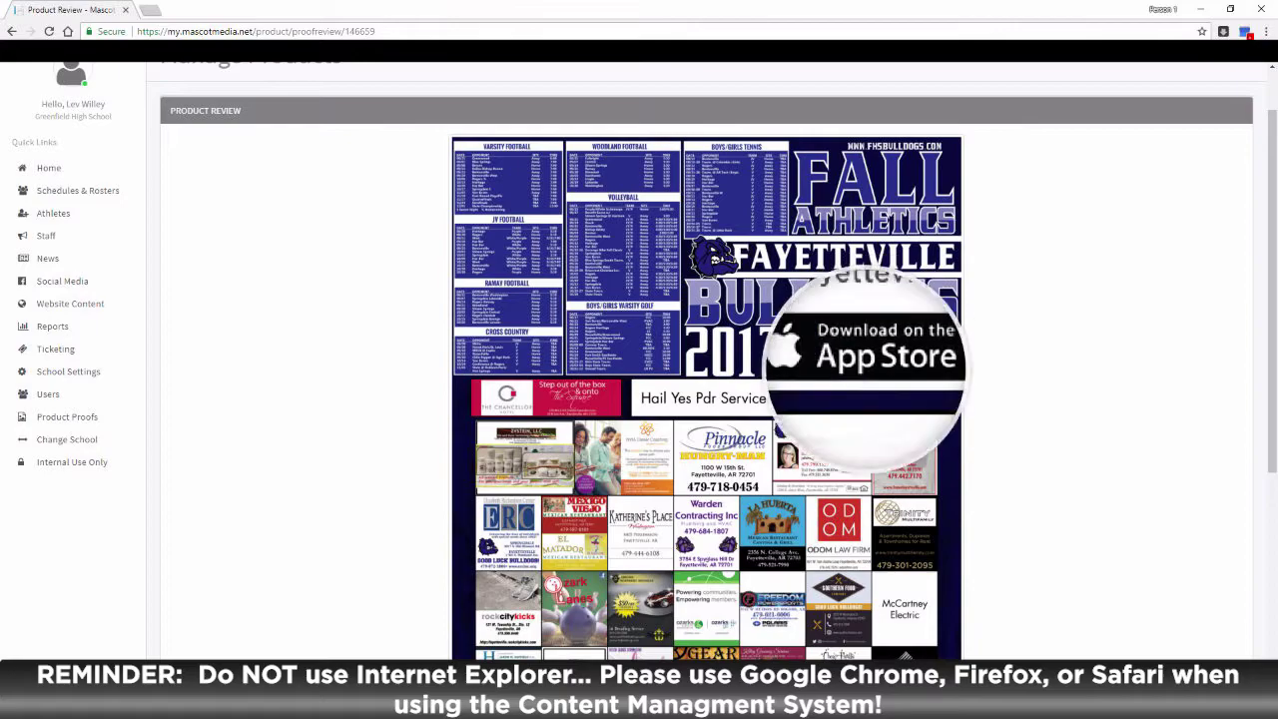
scroll(698, 360, down, 3)
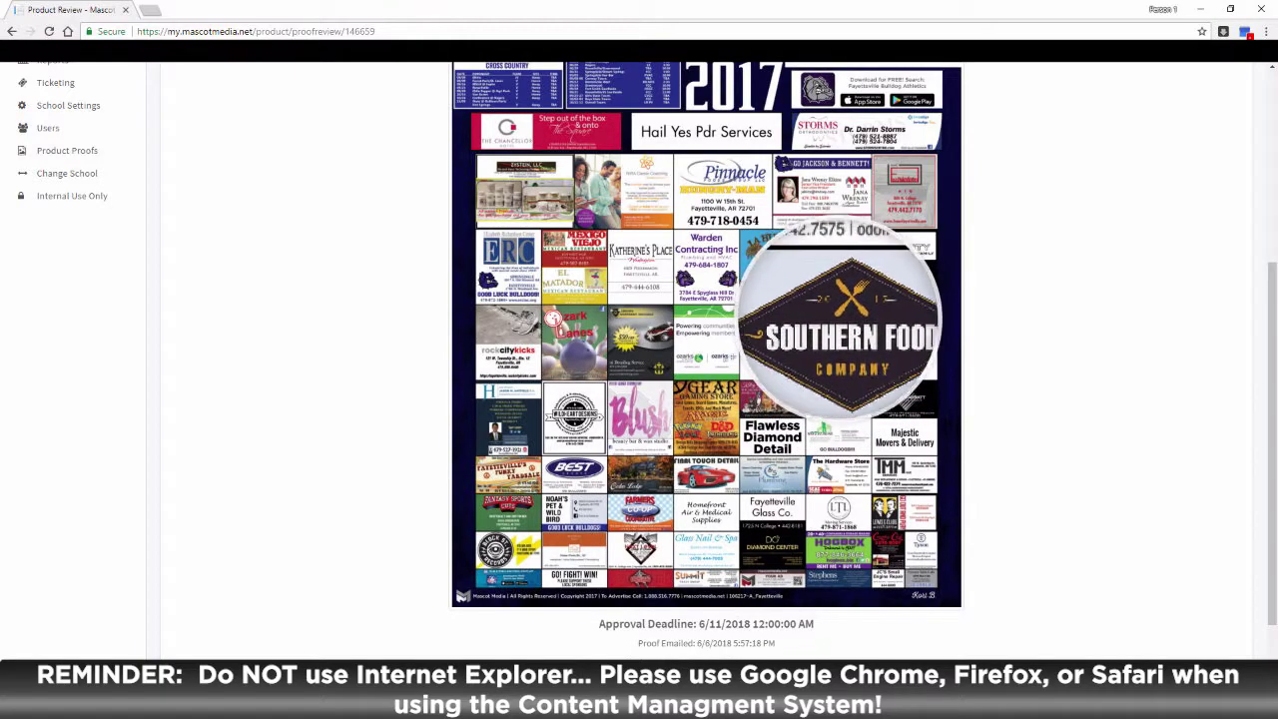
scroll(698, 359, up, 3)
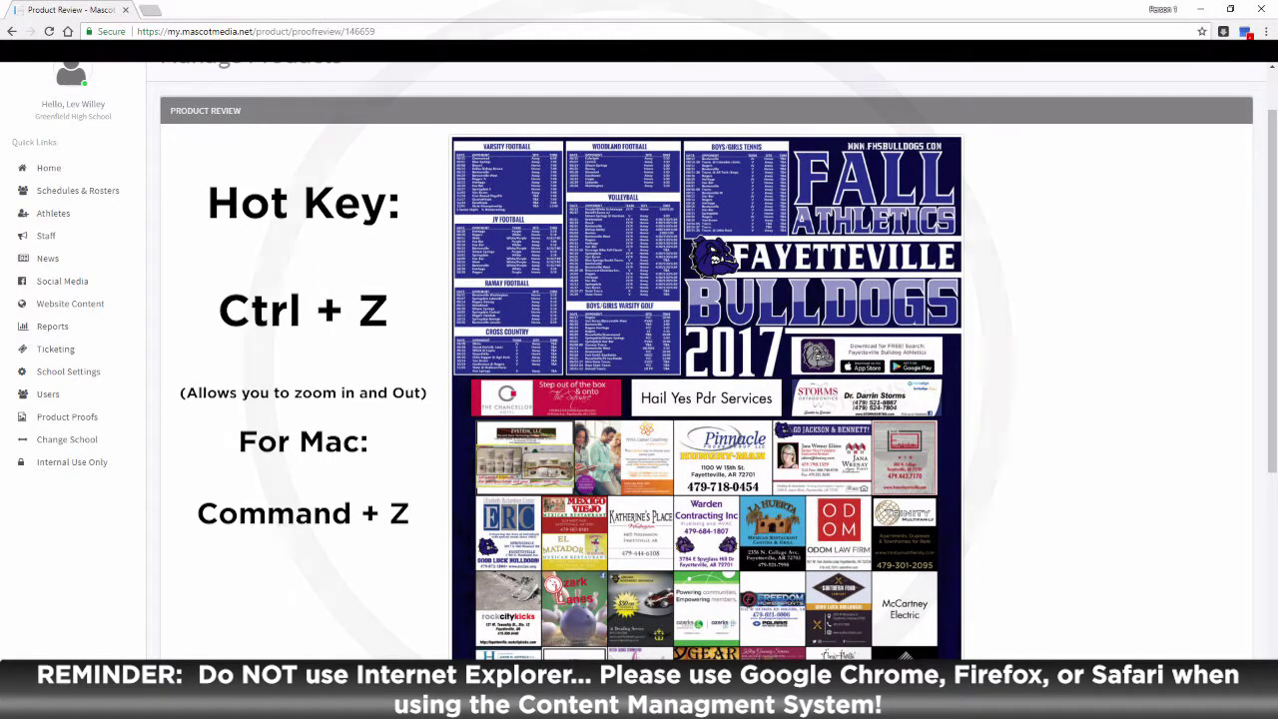
key(ctrl+plus)
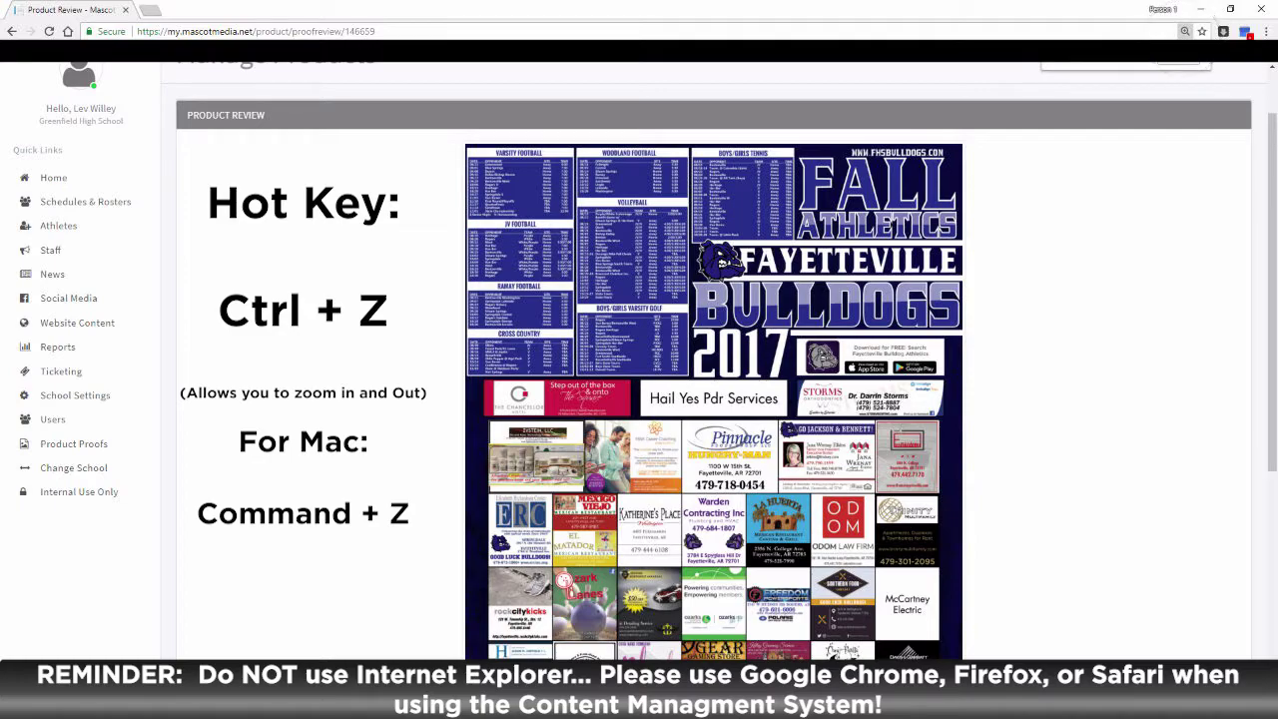
key(ctrl+minus)
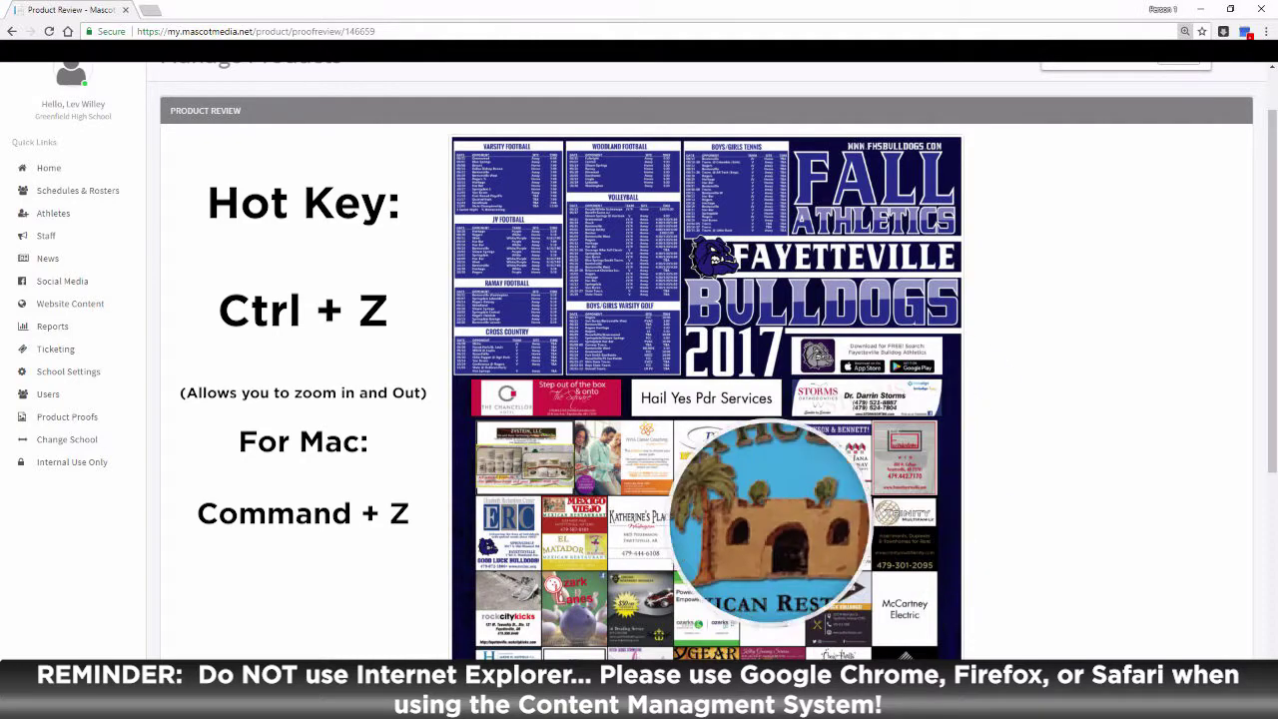
scroll(639, 449, down, 1)
scroll(641, 449, down, 1)
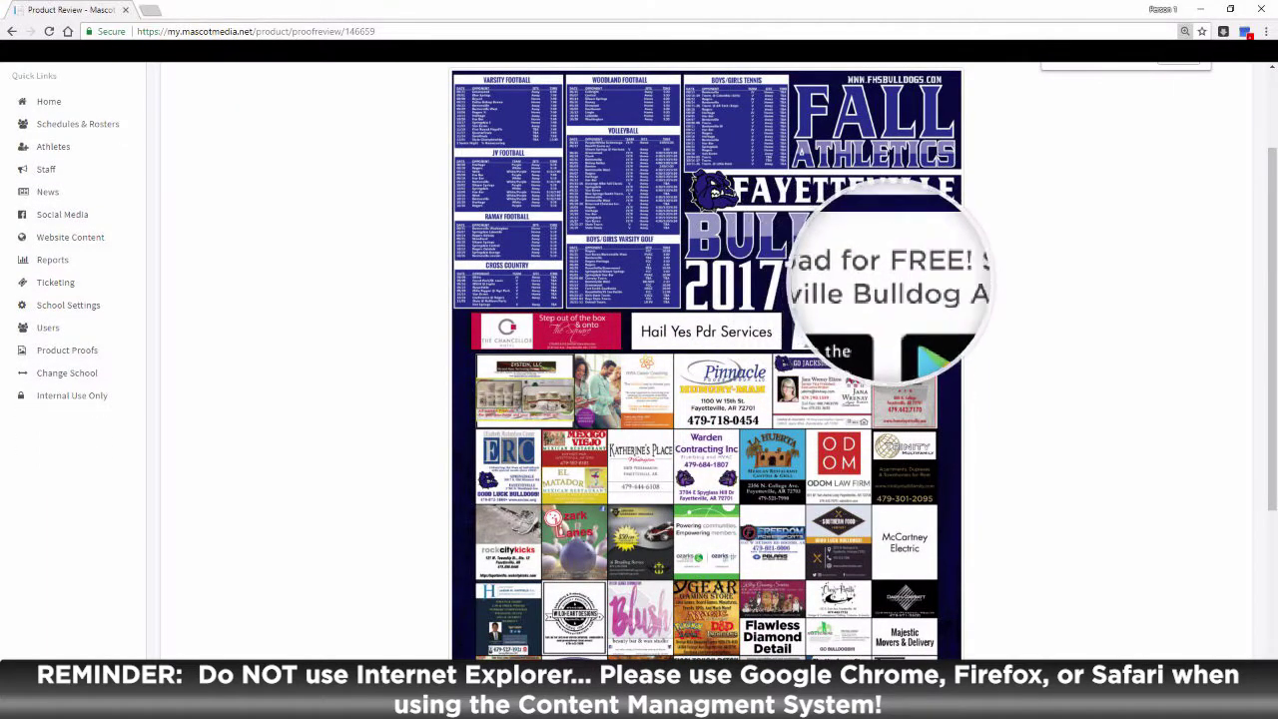
key(Escape)
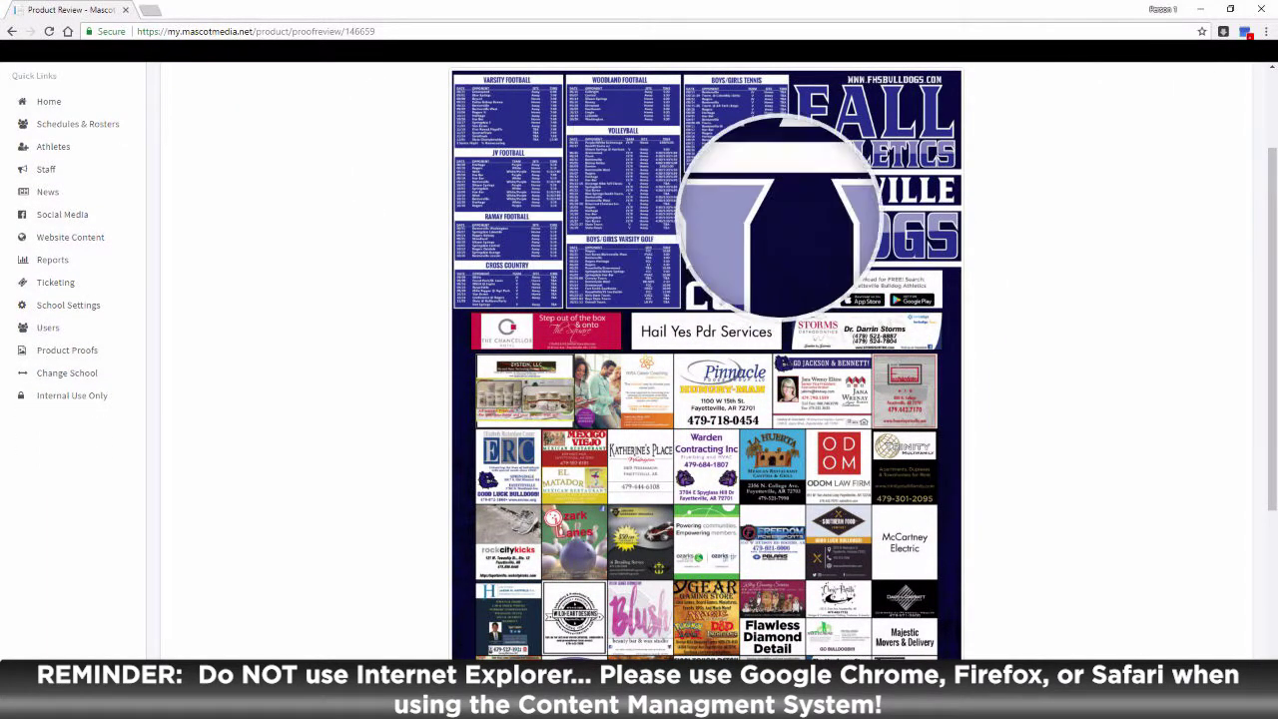
scroll(698, 360, up, 1)
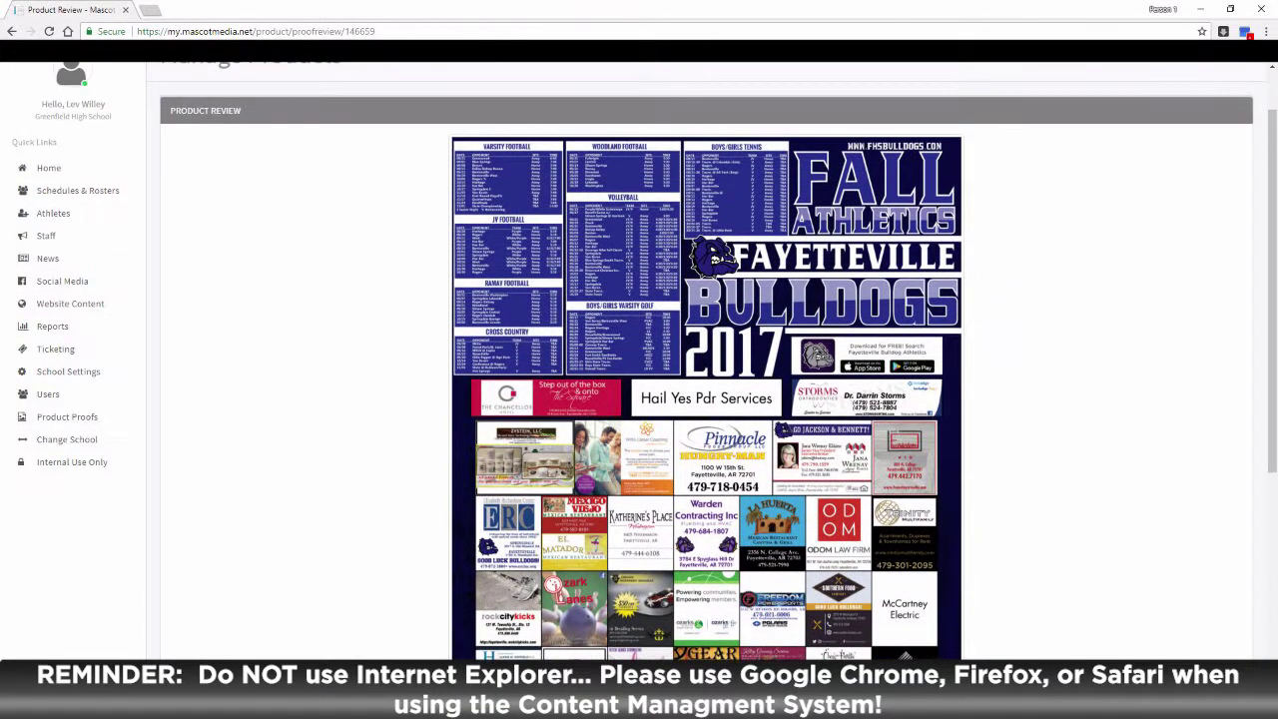
scroll(698, 360, down, 4)
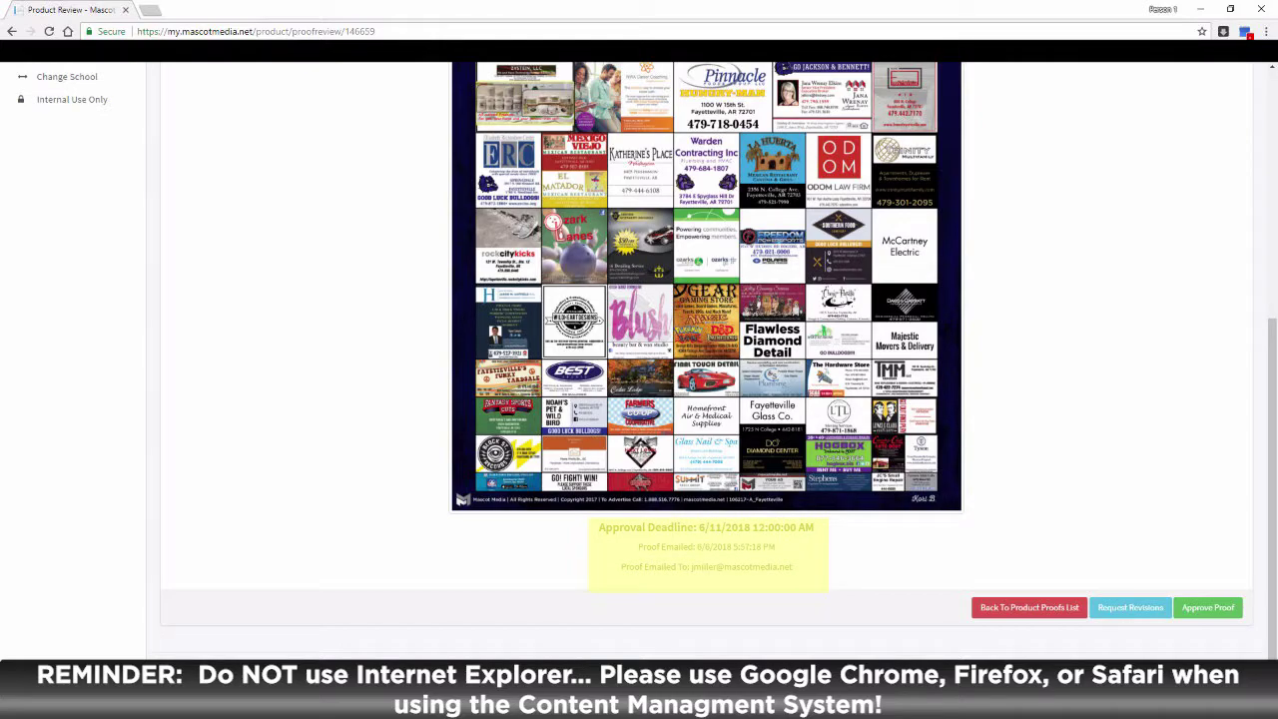
drag(651, 545, 733, 566)
click(733, 566)
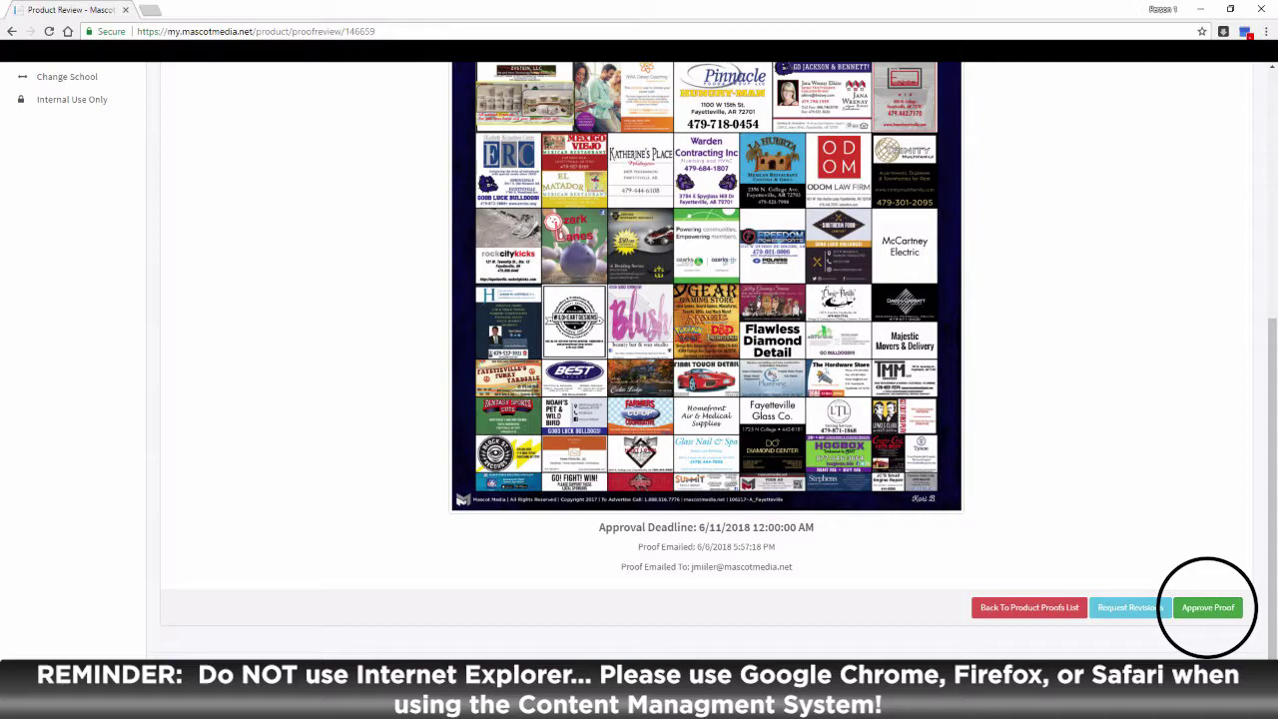
Step: Approve the Fall 2018 poster proof, confirm the approval and return to the proofs list
click(1208, 607)
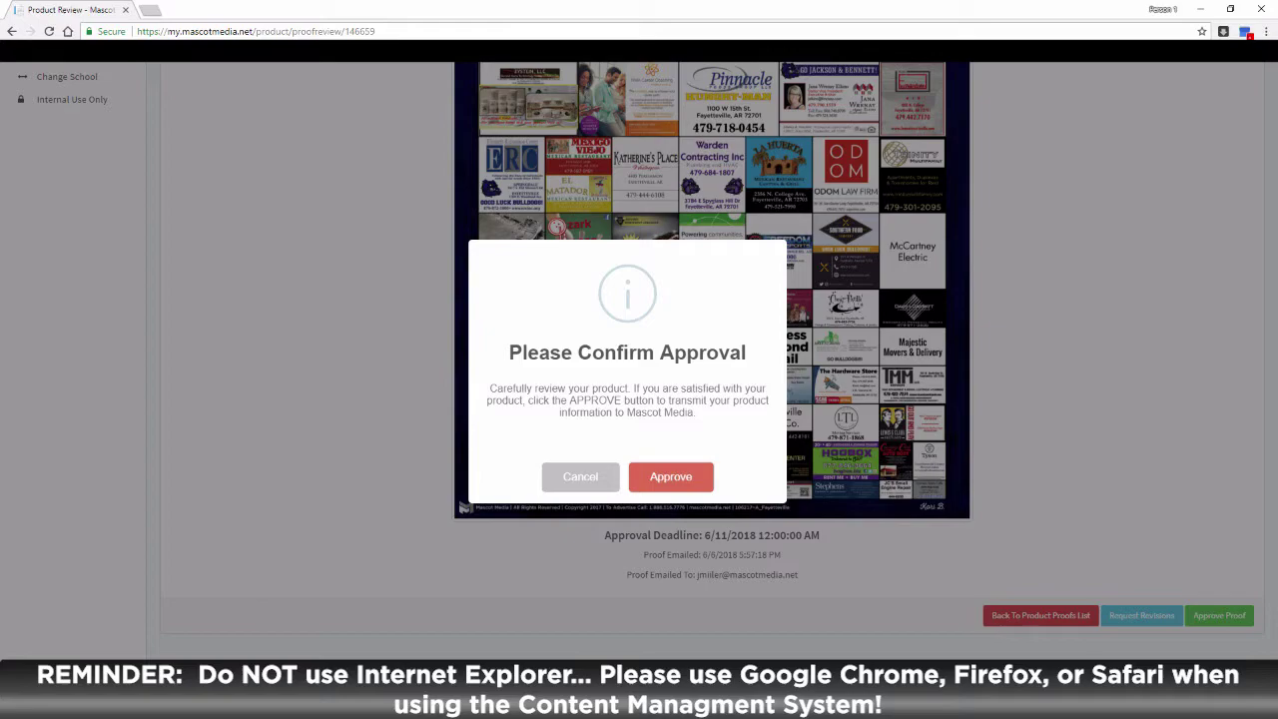
click(666, 476)
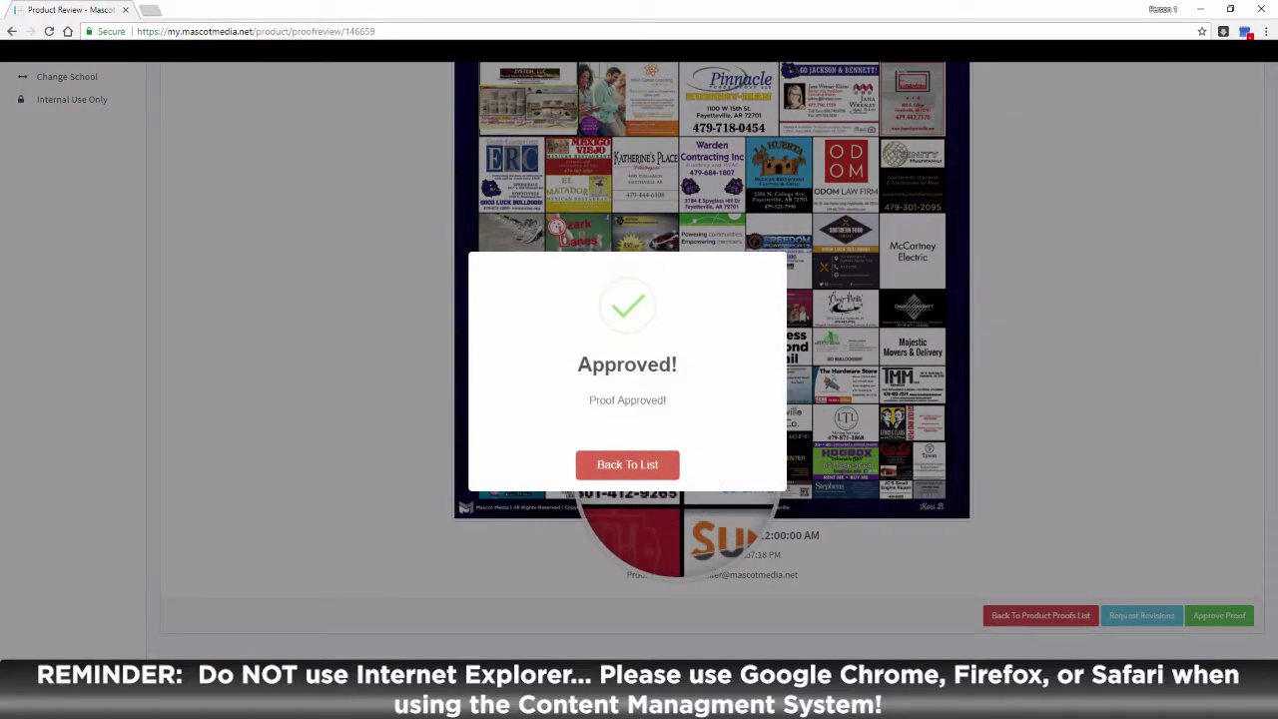
click(627, 464)
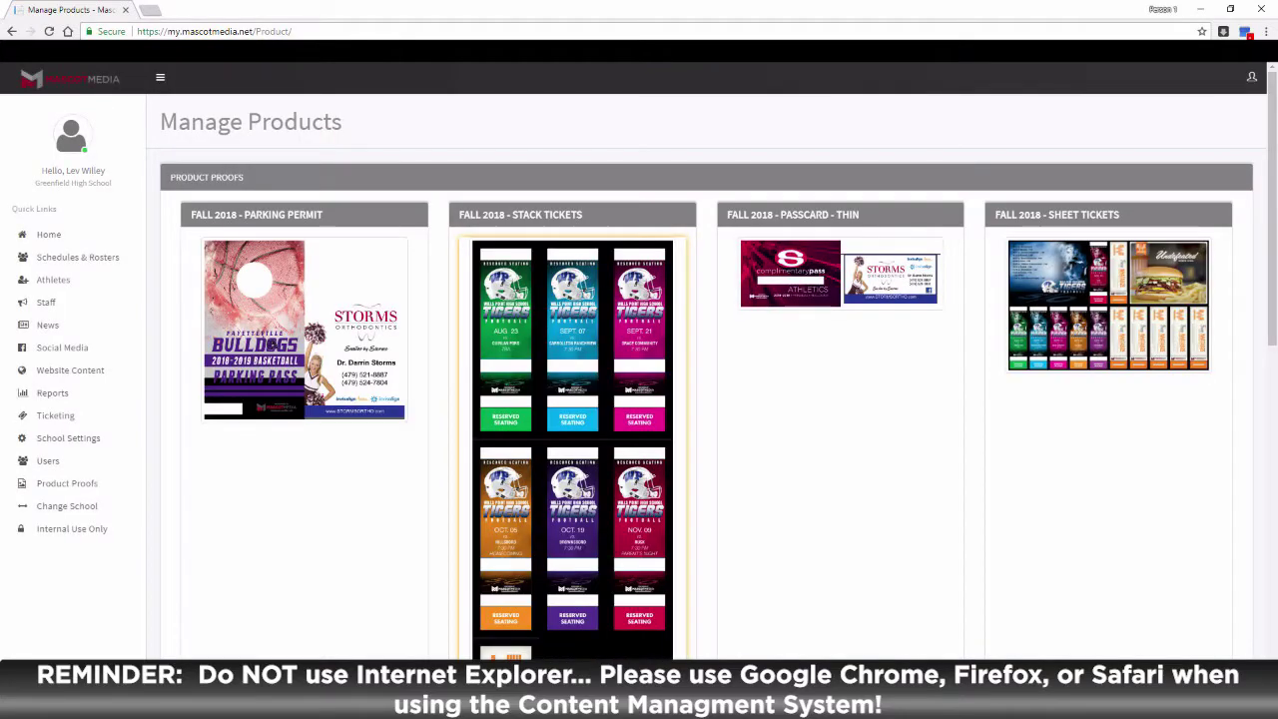
Step: Review the approval statuses in the proofs list, including those of the Parking Permit and the Sheet Tickets
scroll(639, 360, down, 3)
scroll(639, 359, up, 2)
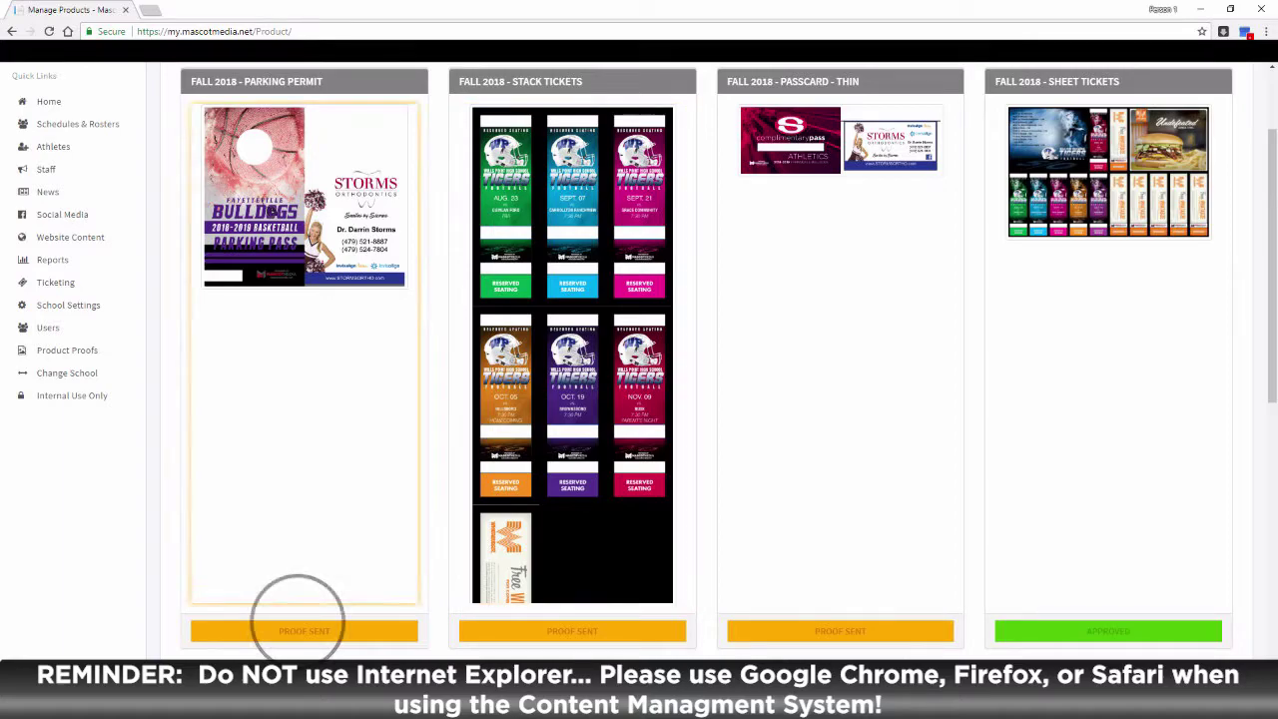
triple_click(305, 630)
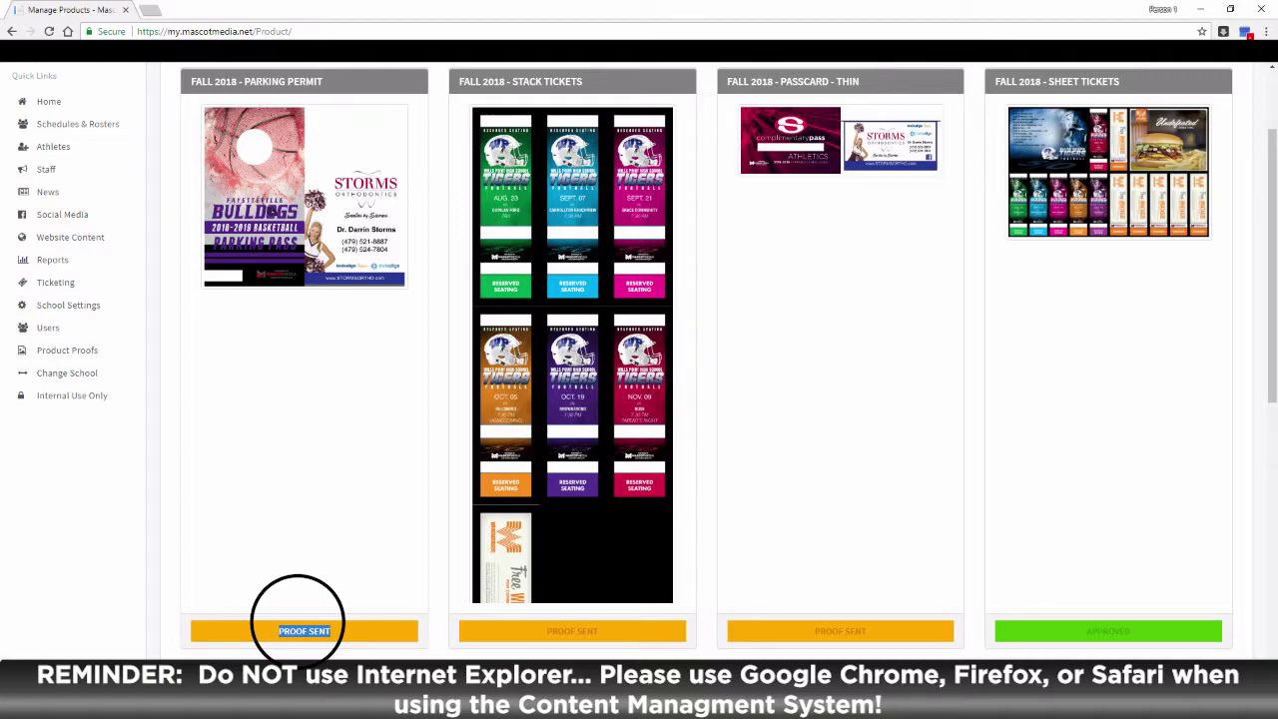
scroll(305, 619, down, 1)
click(1108, 564)
double_click(1108, 564)
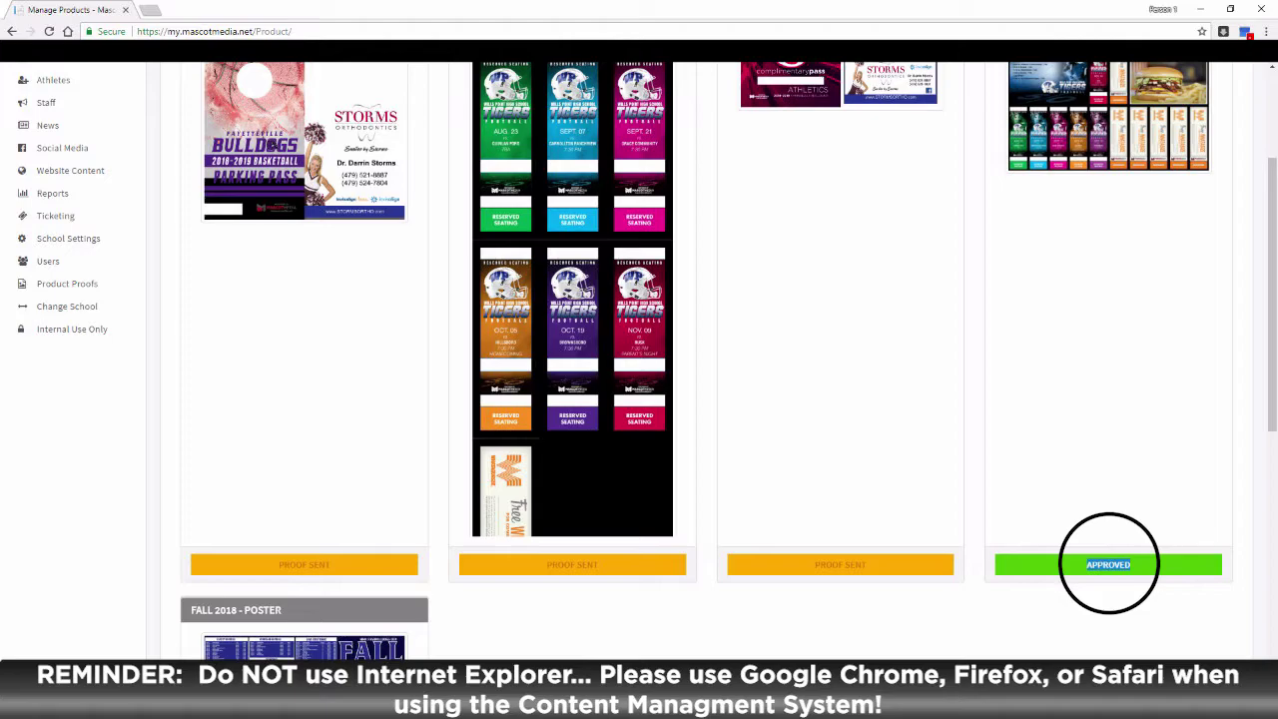
click(1108, 564)
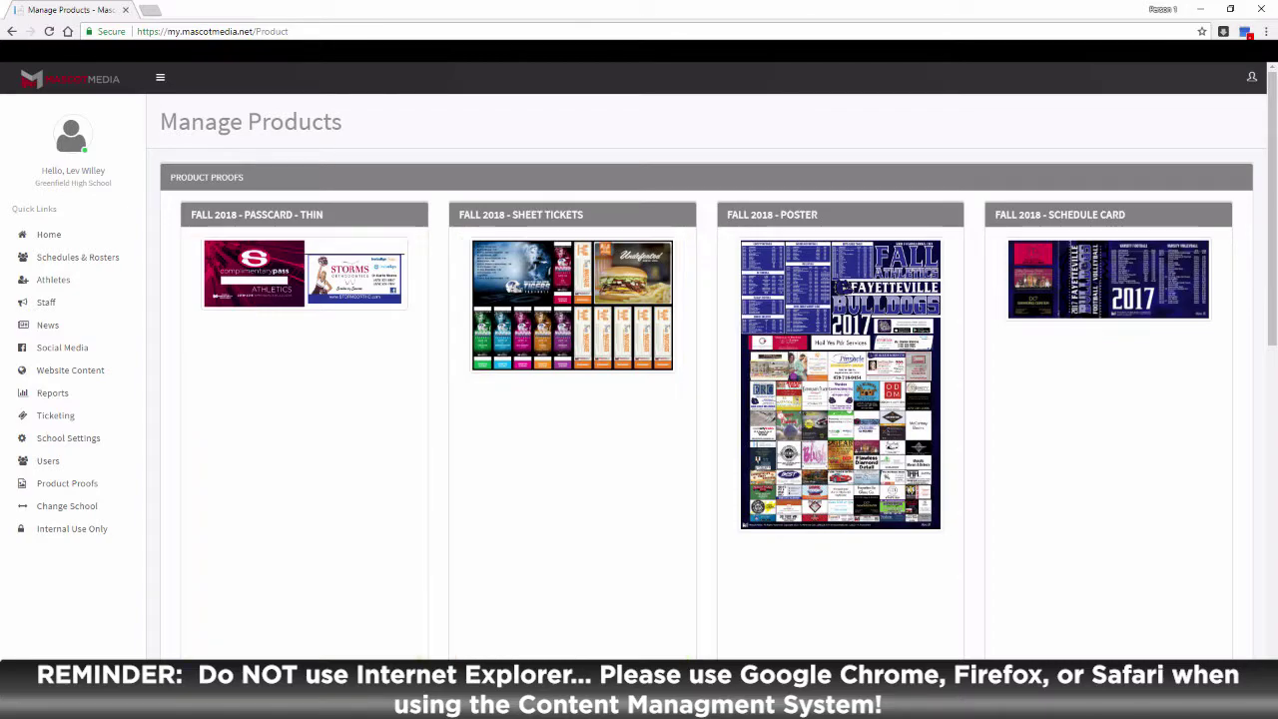
Step: Open the Fall 2018 Passcard - Thin proof and start a revision request for it
scroll(304, 399, down, 1)
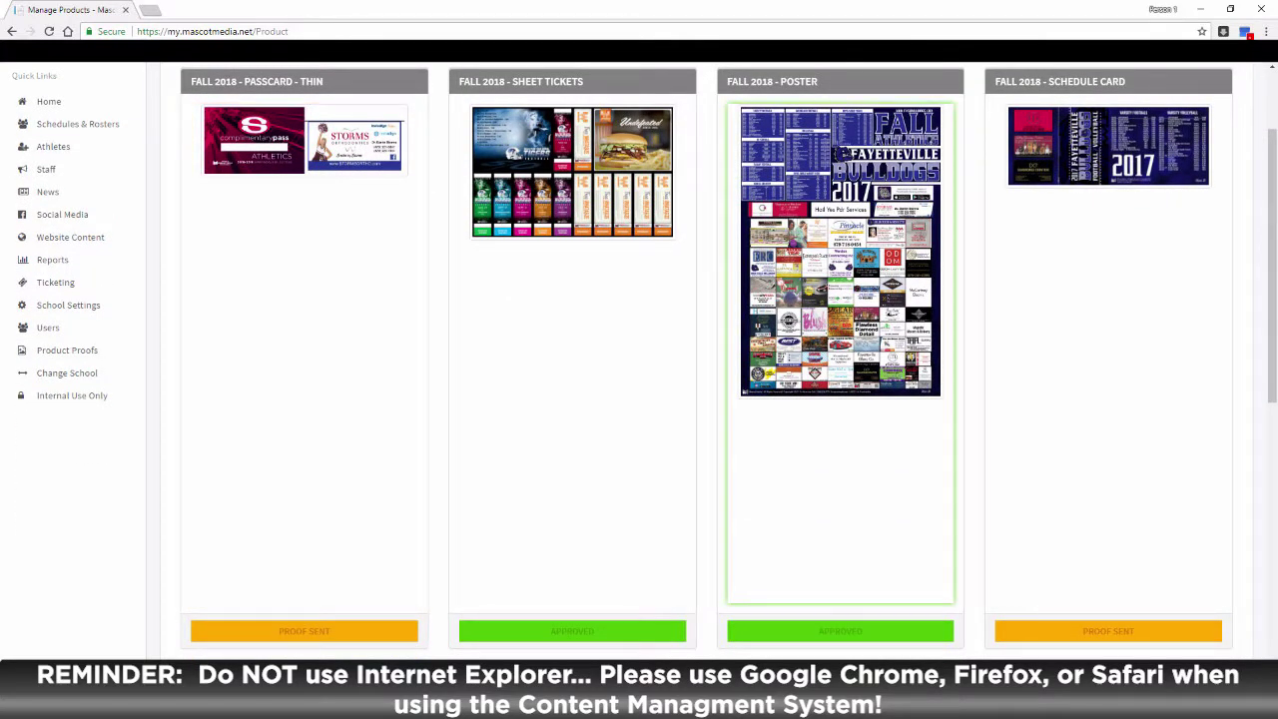
click(302, 140)
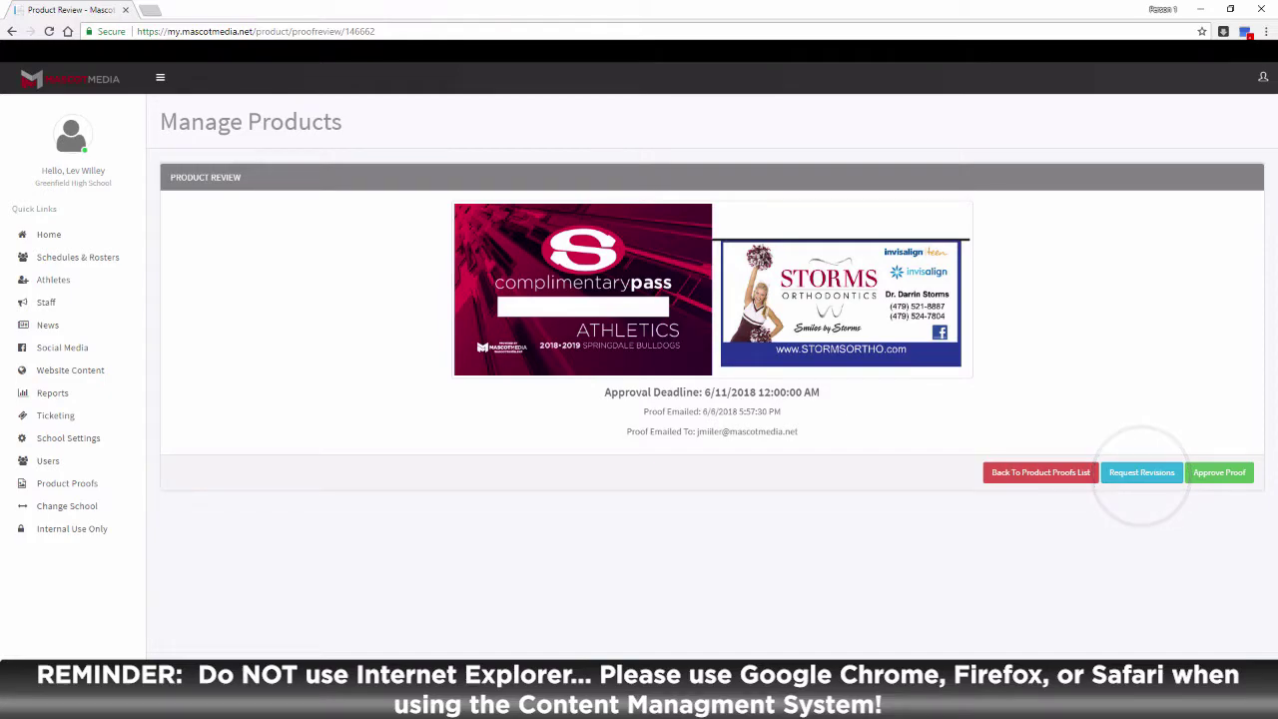
click(1141, 472)
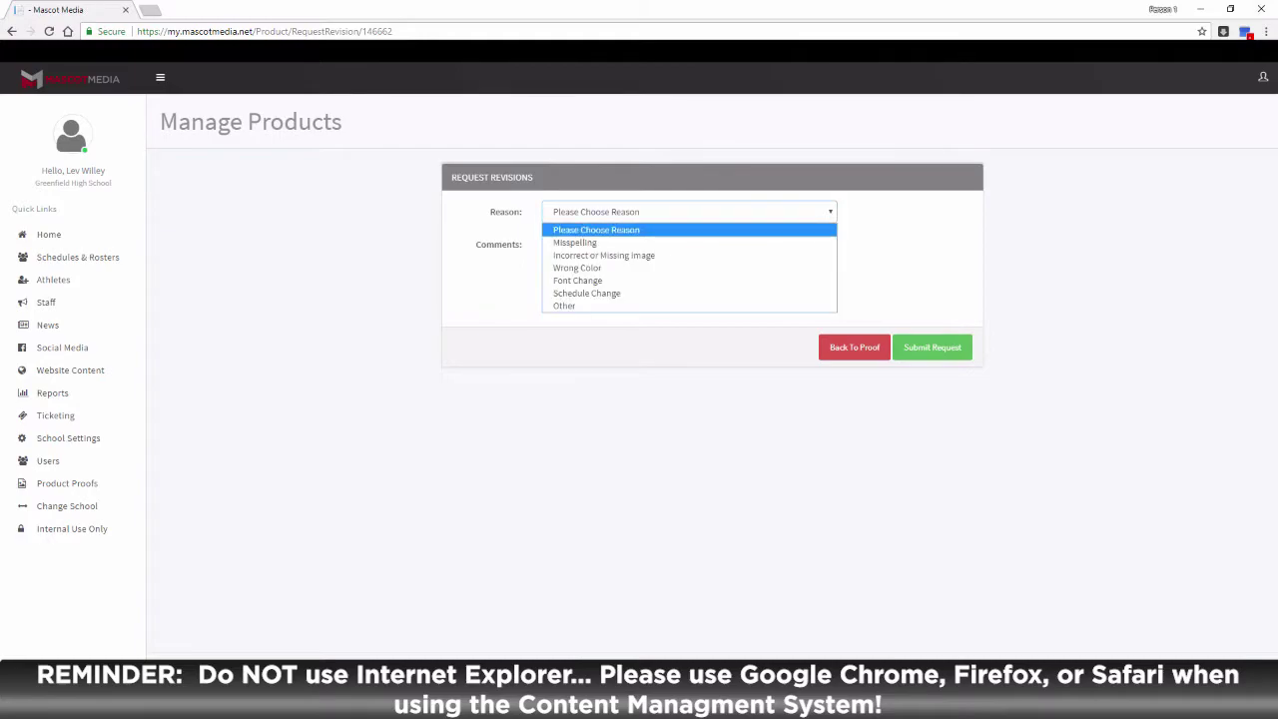
Step: Go through the available revision reasons and set the reason to Other
key(Down)
key(Down)
key(Down)
key(Down)
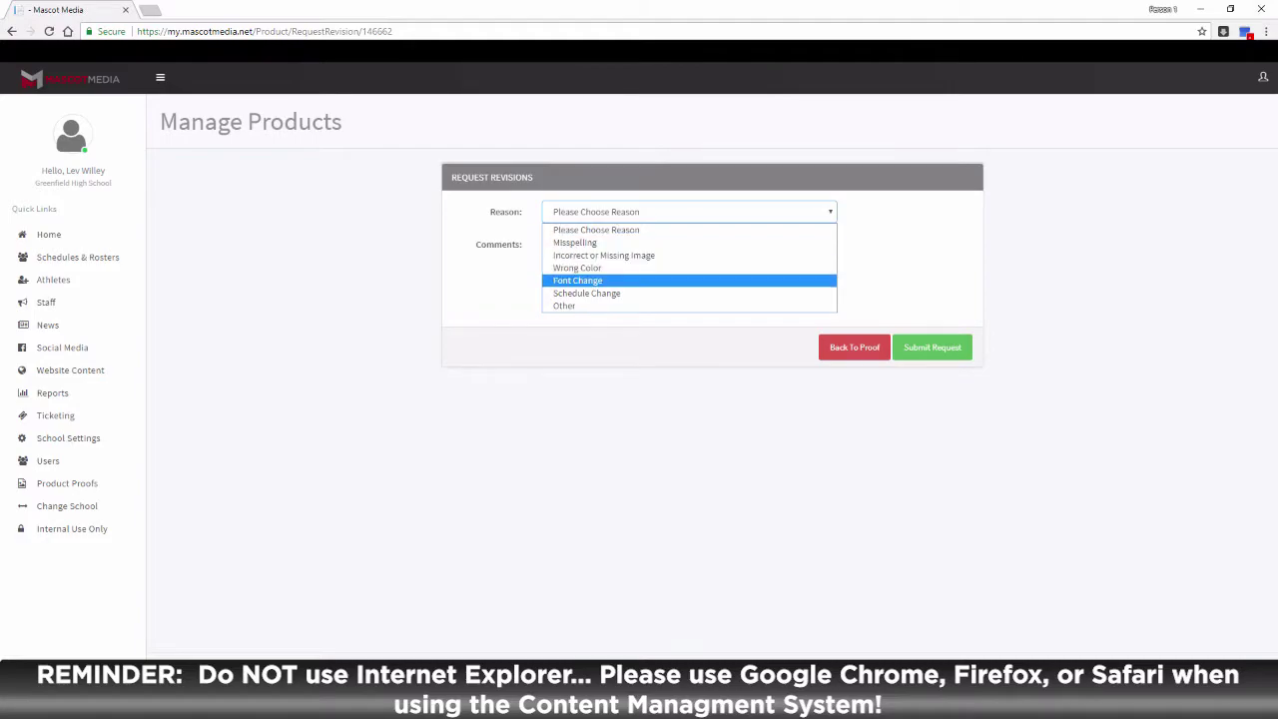
key(Down)
key(Up)
key(Up)
key(Up)
key(Down)
key(Up)
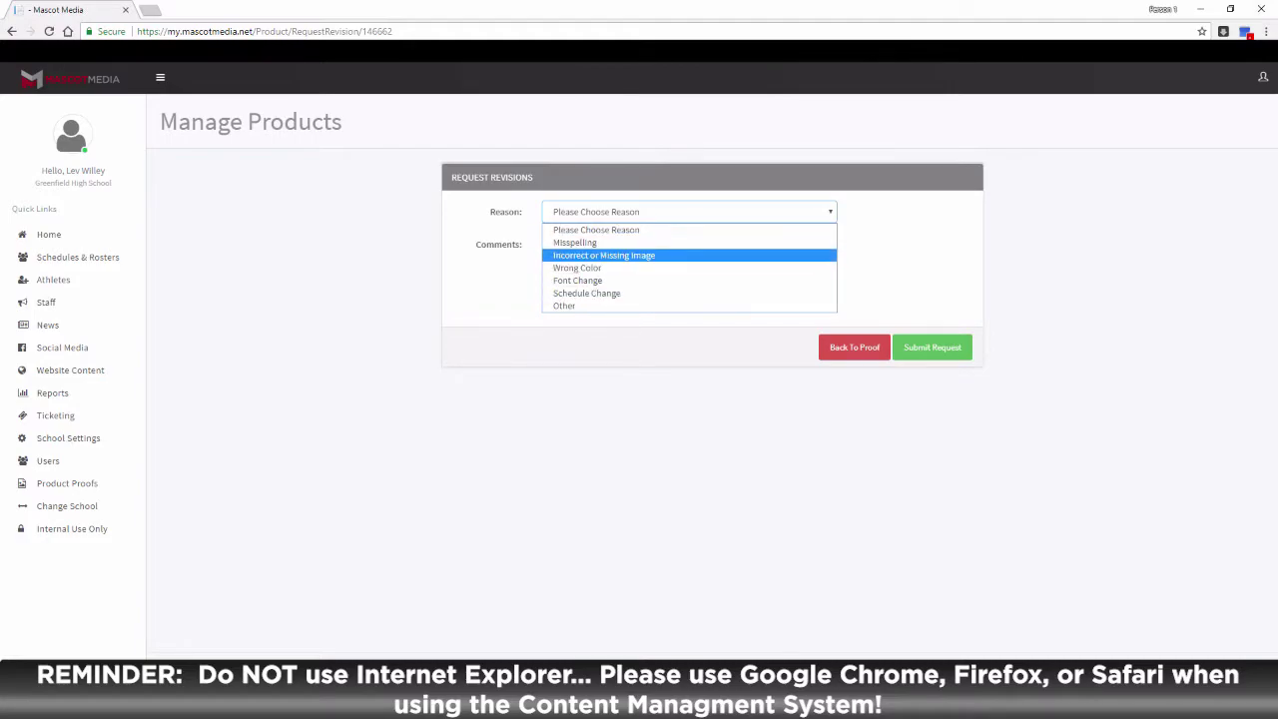
key(Down)
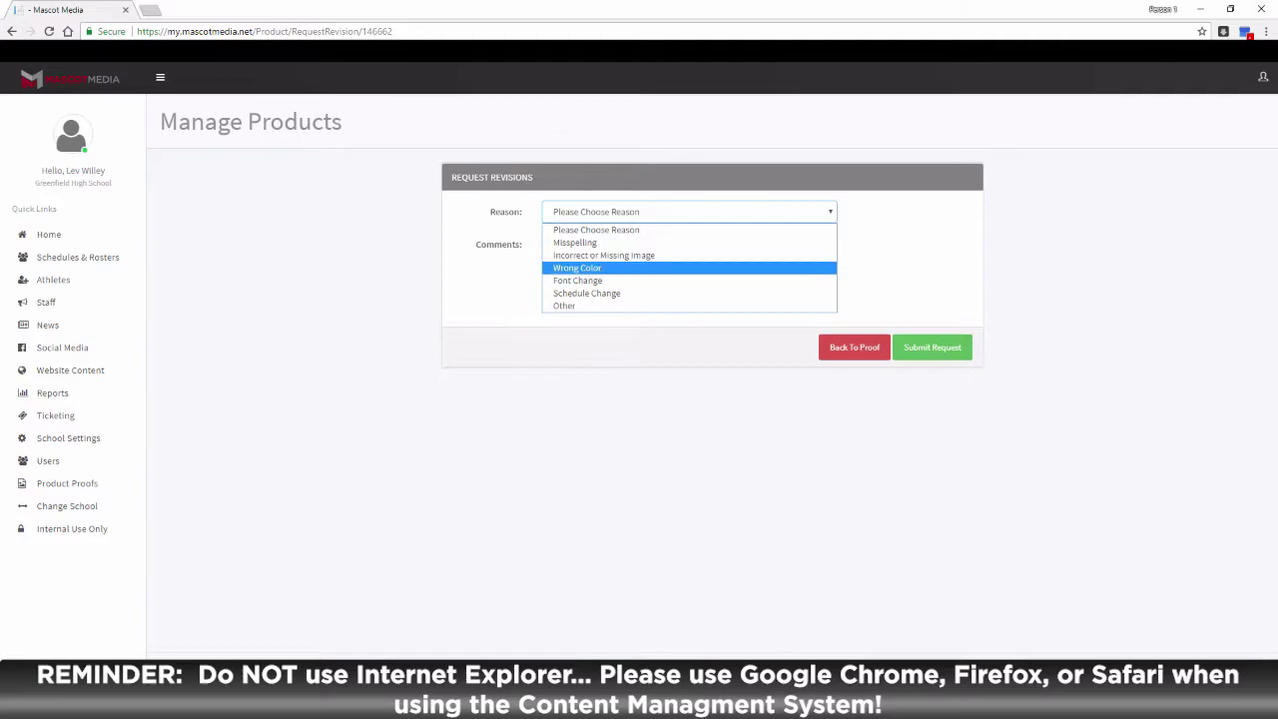
key(Down)
key(Down)
key(Down)
key(Return)
Step: Enter the comment "Incorrect logo.", set the reason to Incorrect or Missing Image and submit the revision request
key(Tab)
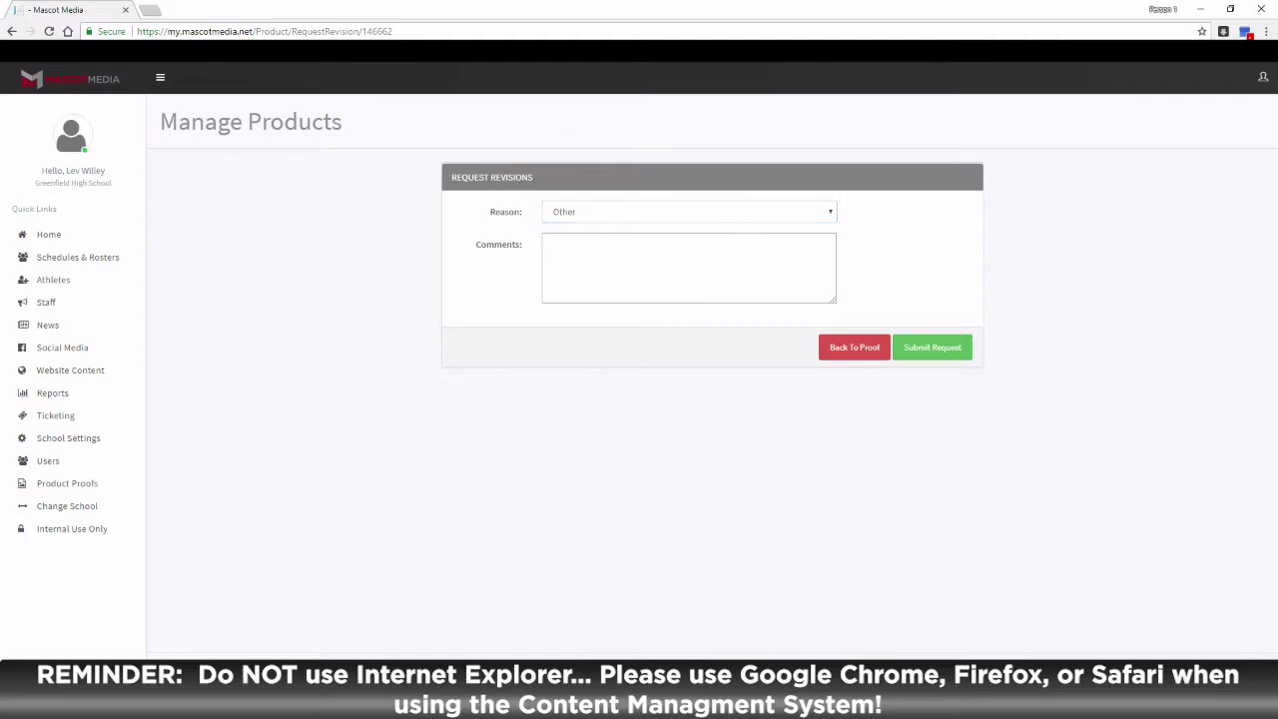
text(Incorrect logo.)
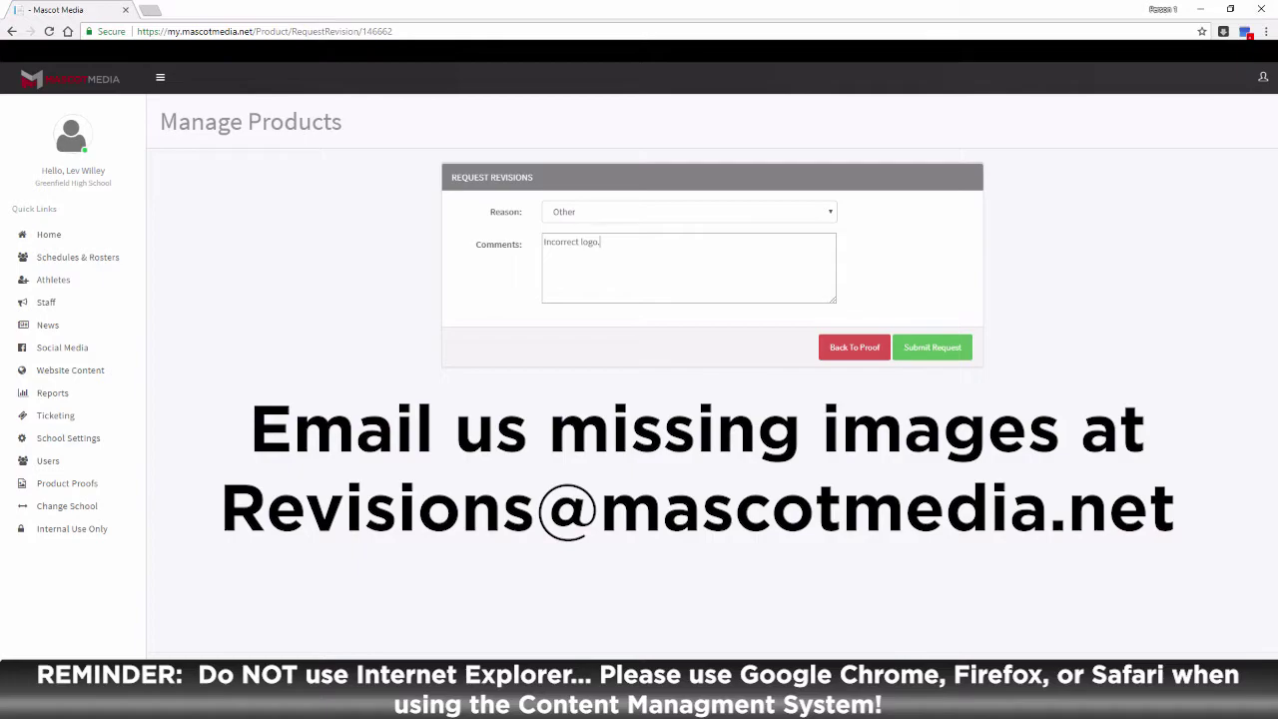
click(689, 212)
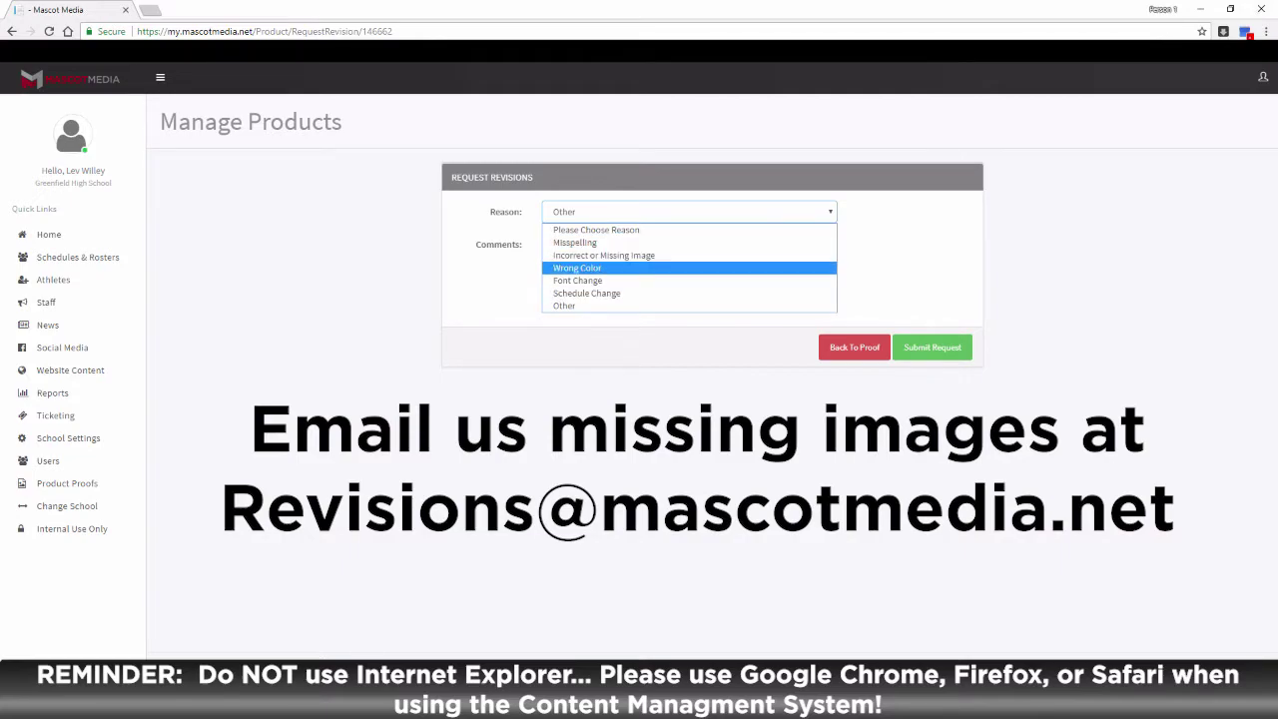
click(604, 254)
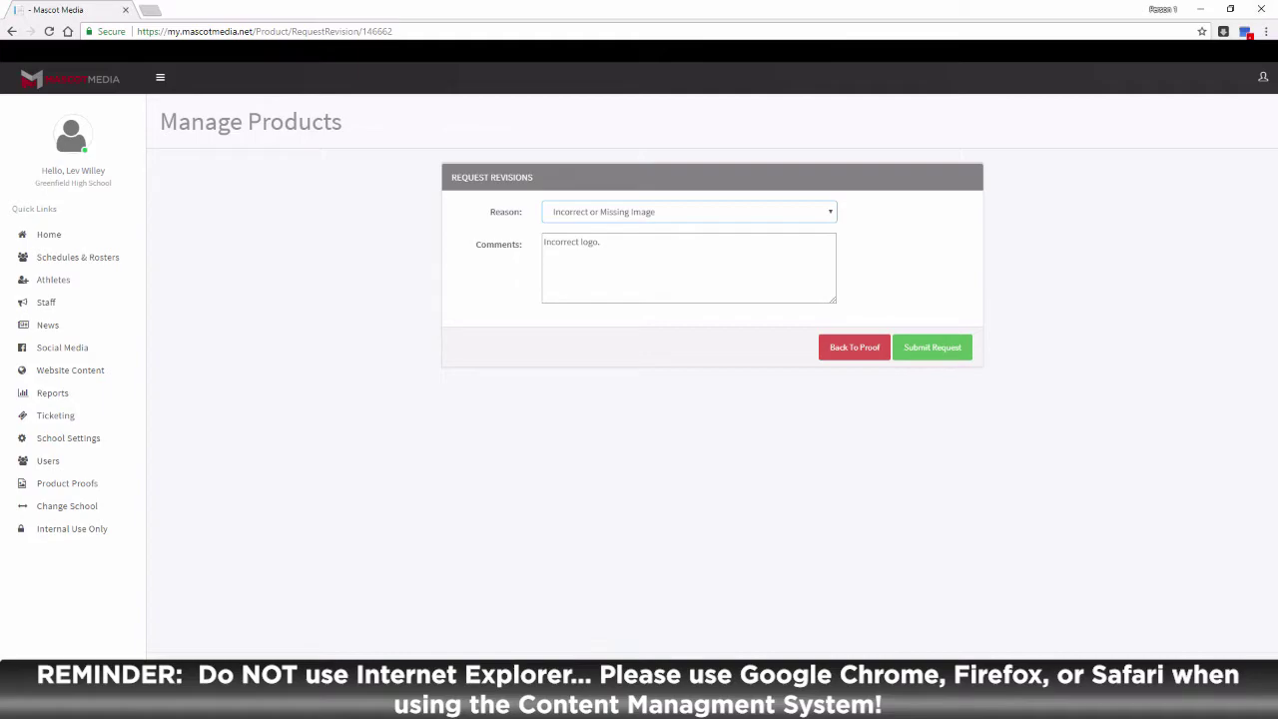
click(926, 348)
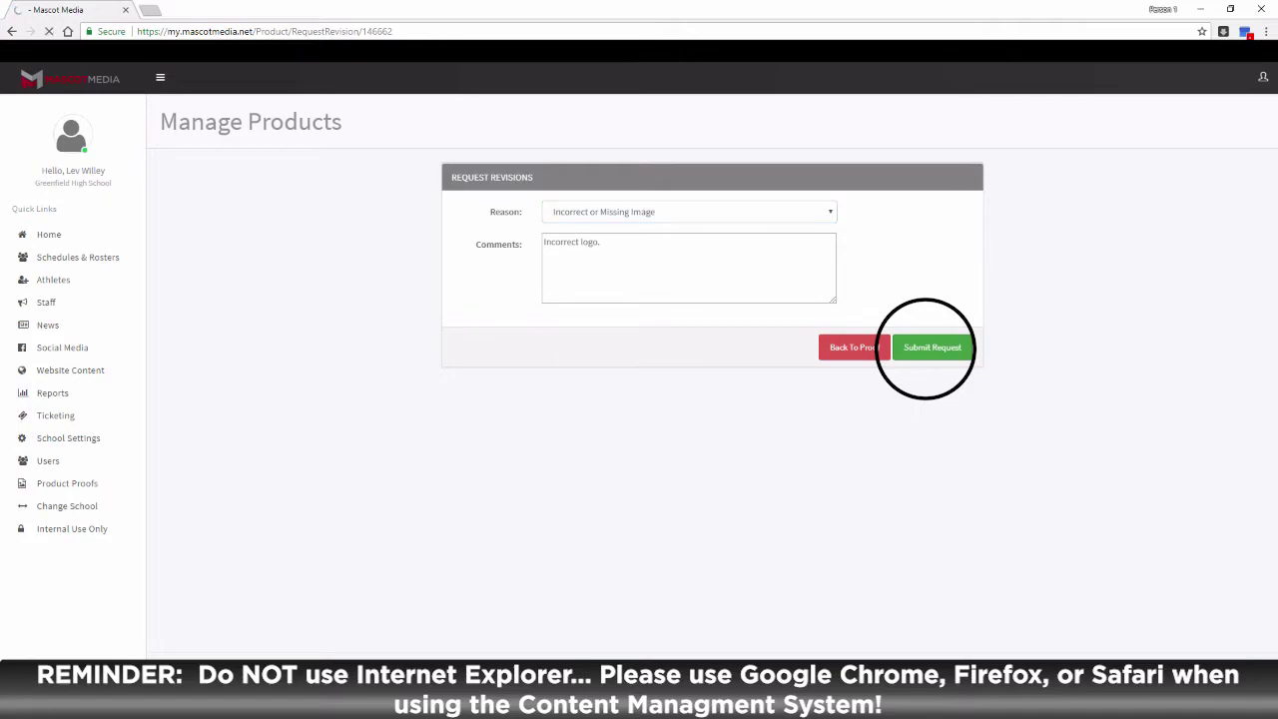
Step: Check the statuses of the Fall 2018 Passcard - Thin and Fall 2018 Stack Tickets proofs in the proofs list
scroll(921, 342, down, 10)
scroll(572, 349, down, 1)
scroll(572, 350, up, 1)
scroll(571, 350, down, 1)
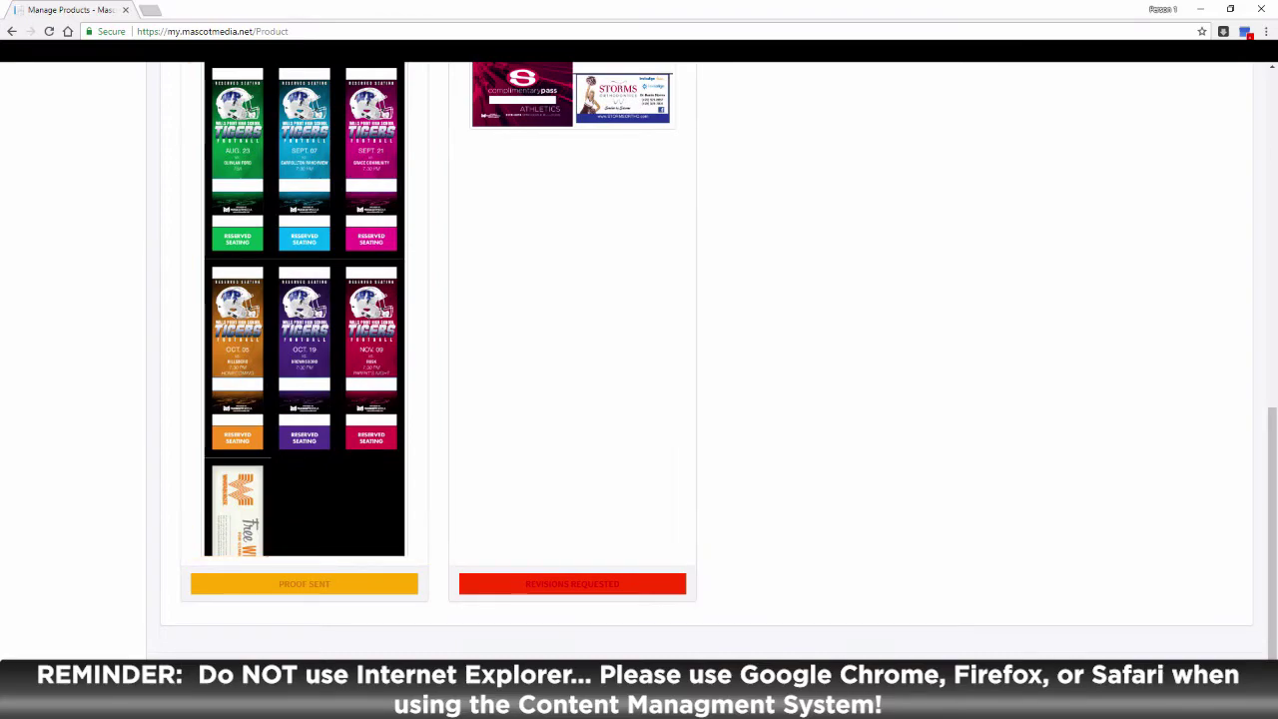
click(567, 583)
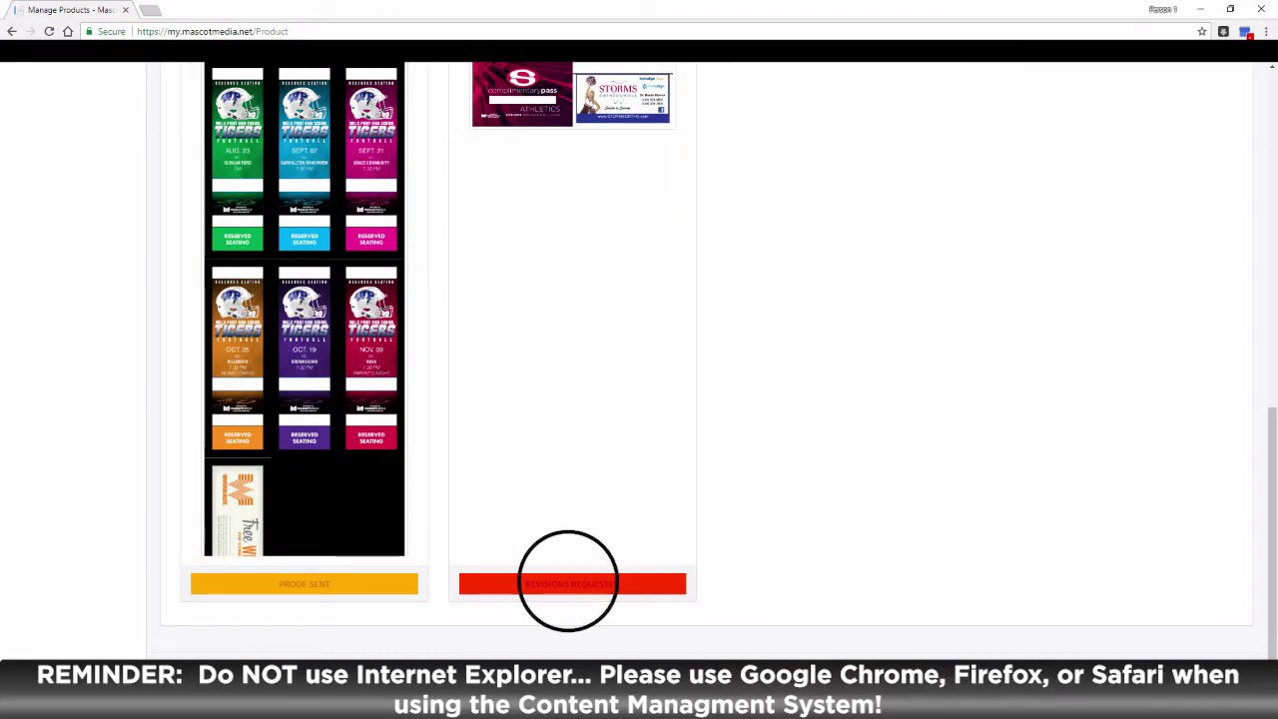
scroll(567, 583, up, 2)
scroll(567, 583, down, 1)
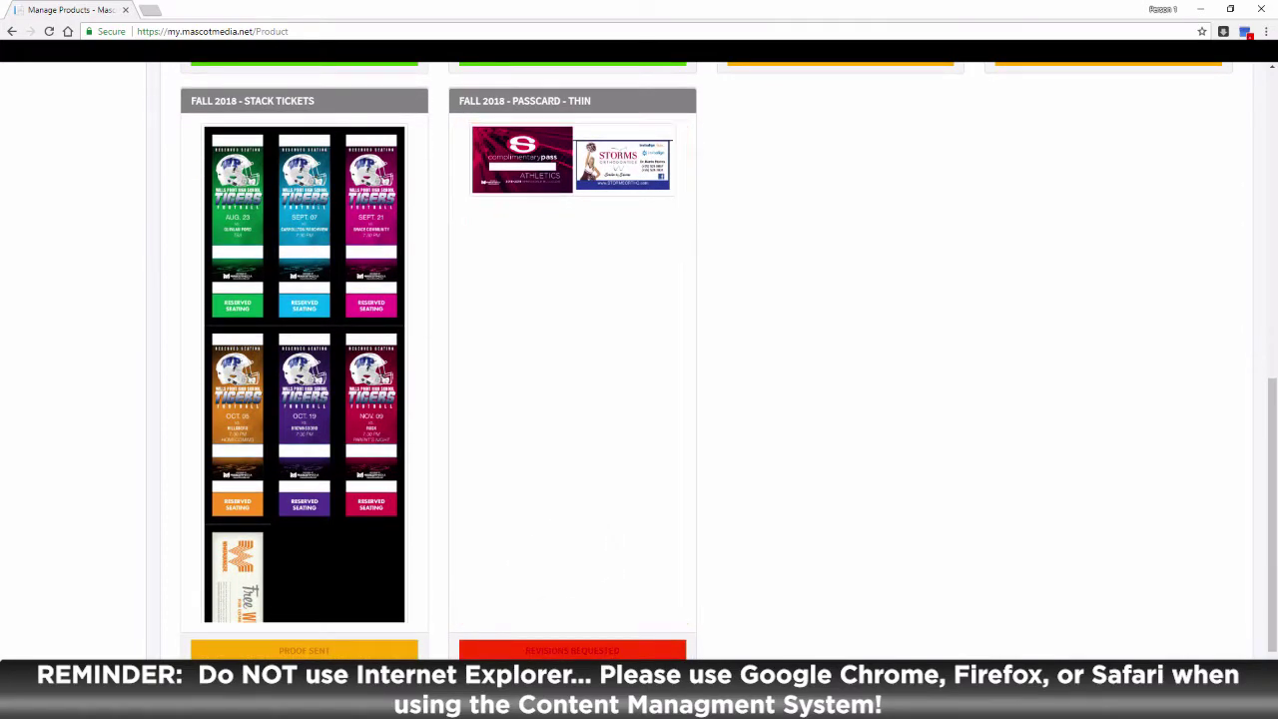
click(304, 650)
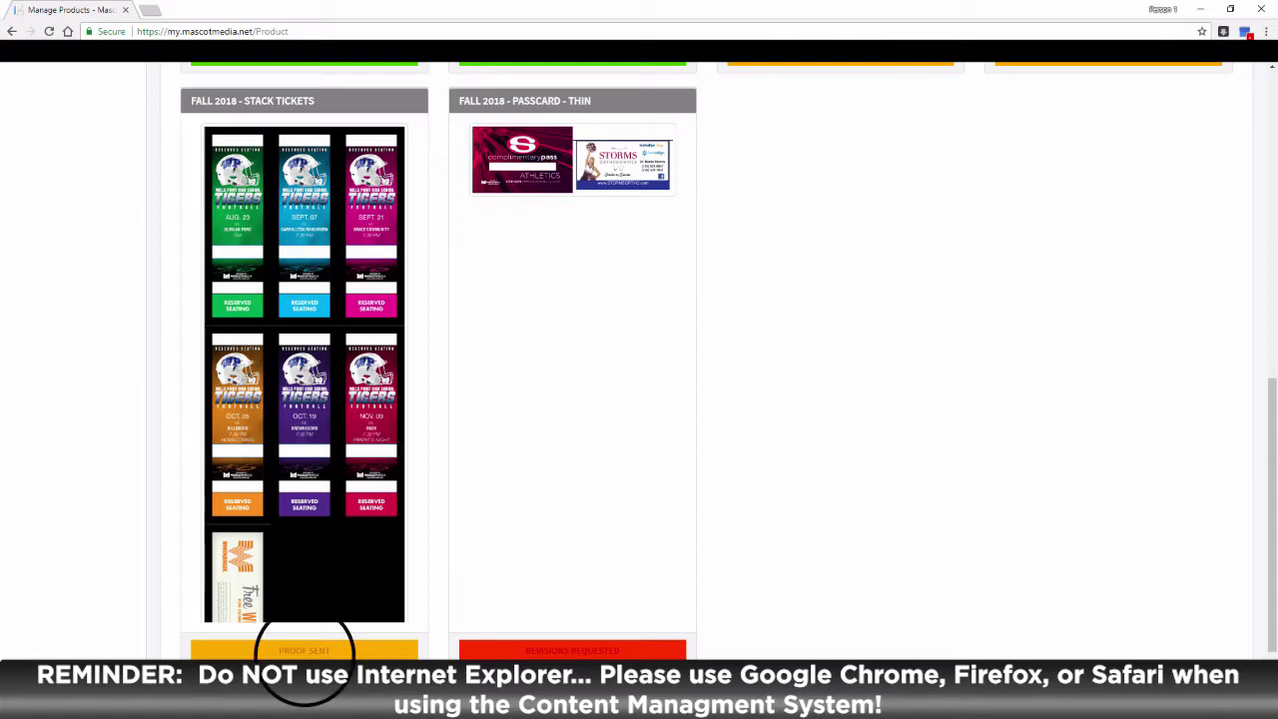
scroll(305, 648, up, 1)
scroll(304, 641, down, 2)
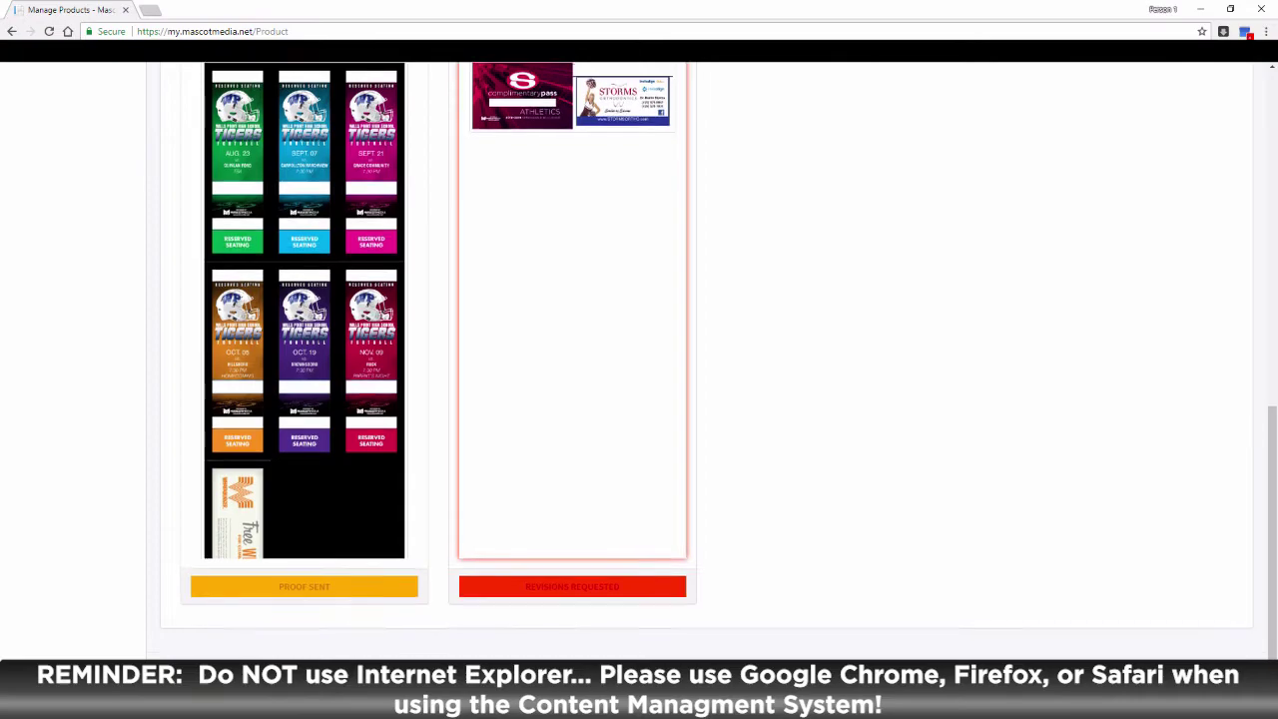
scroll(572, 399, up, 1)
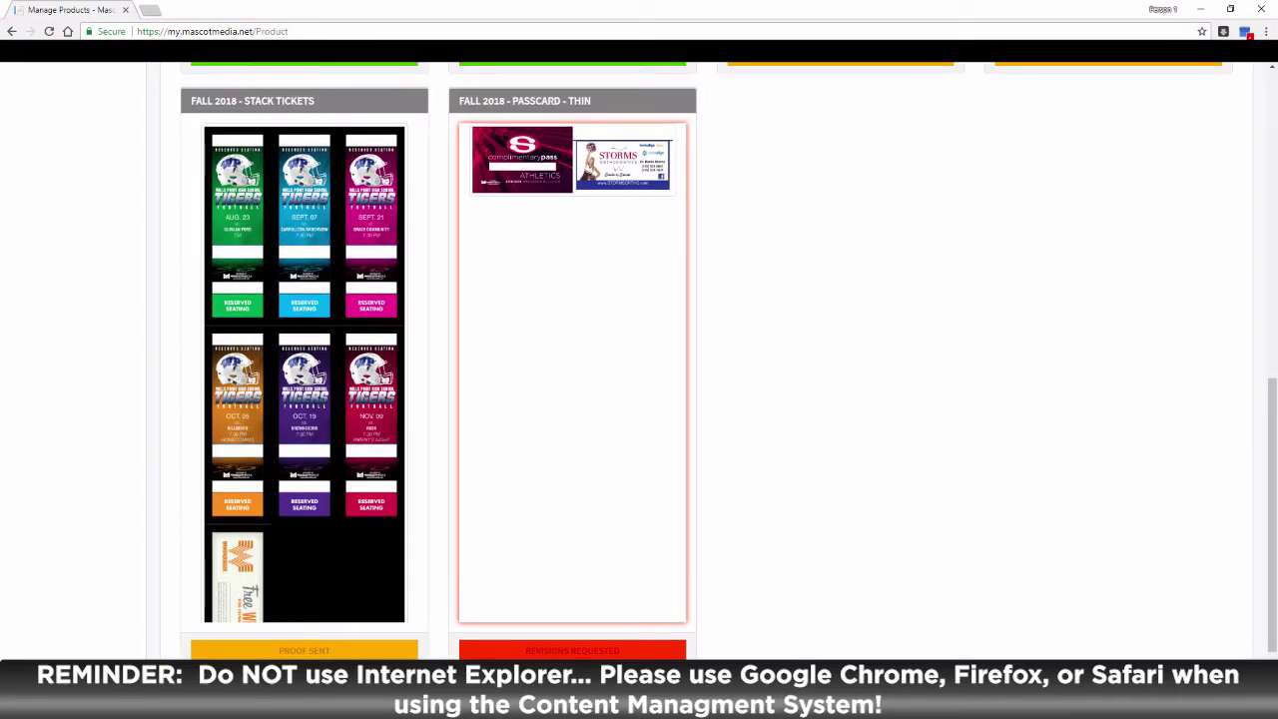